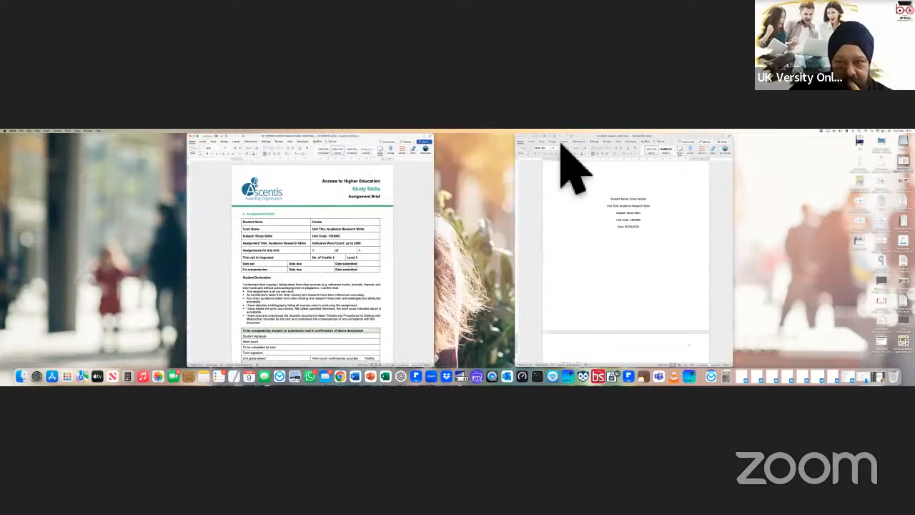
Step: Move the essay window next to the assignment brief and scroll through both to compare
left_click_drag(582, 139, 536, 137)
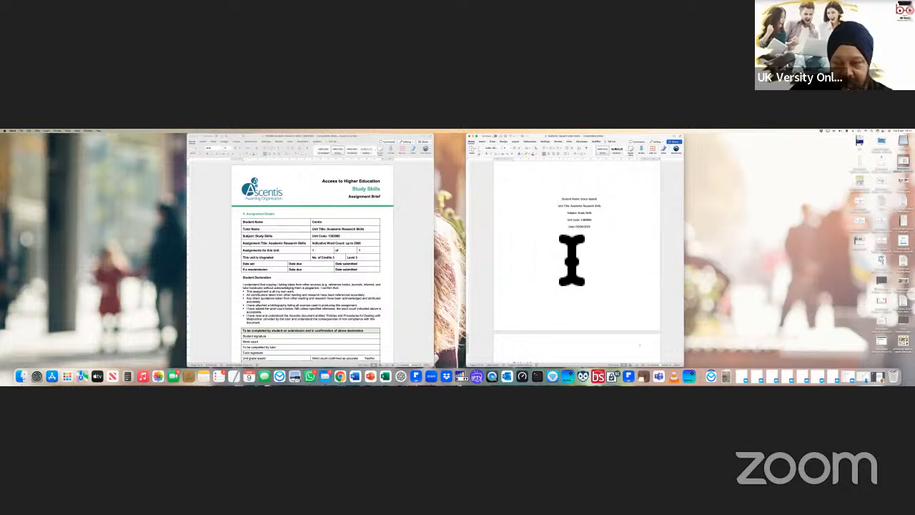
scroll(572, 260, "down", 2)
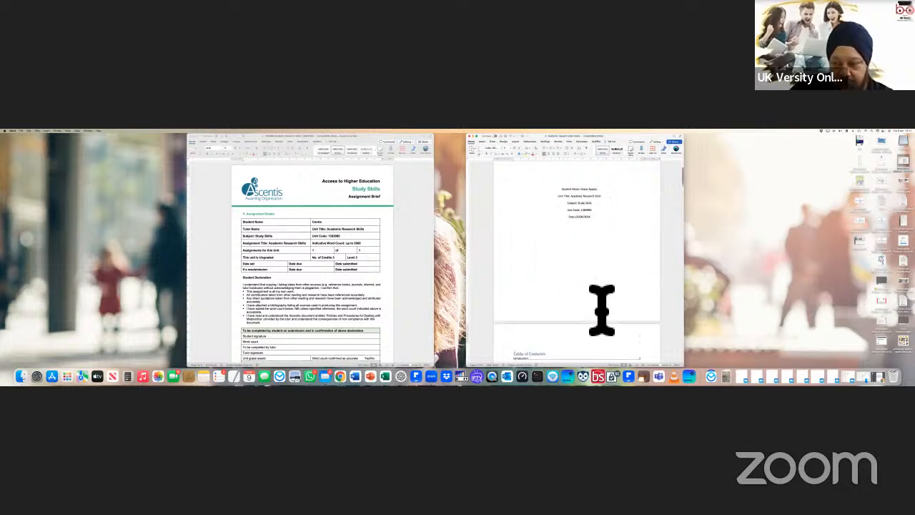
scroll(601, 310, "down", 5)
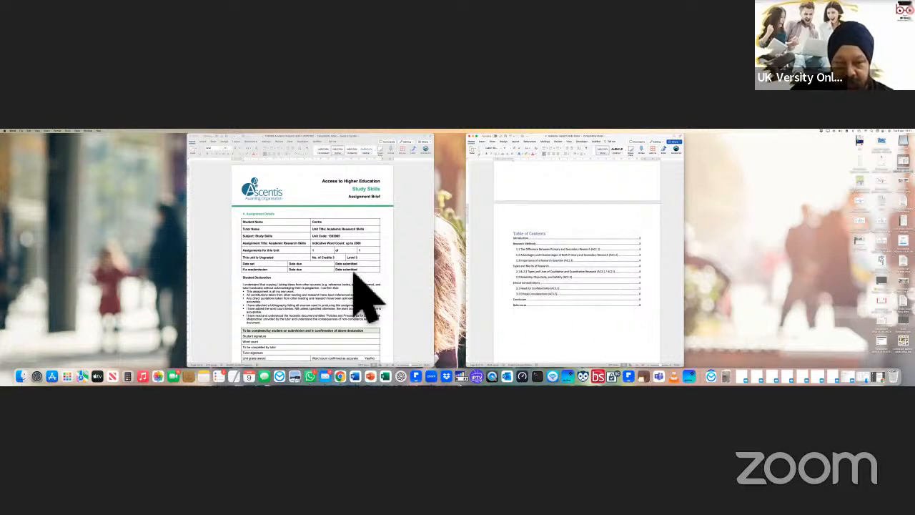
scroll(365, 297, "down", 5)
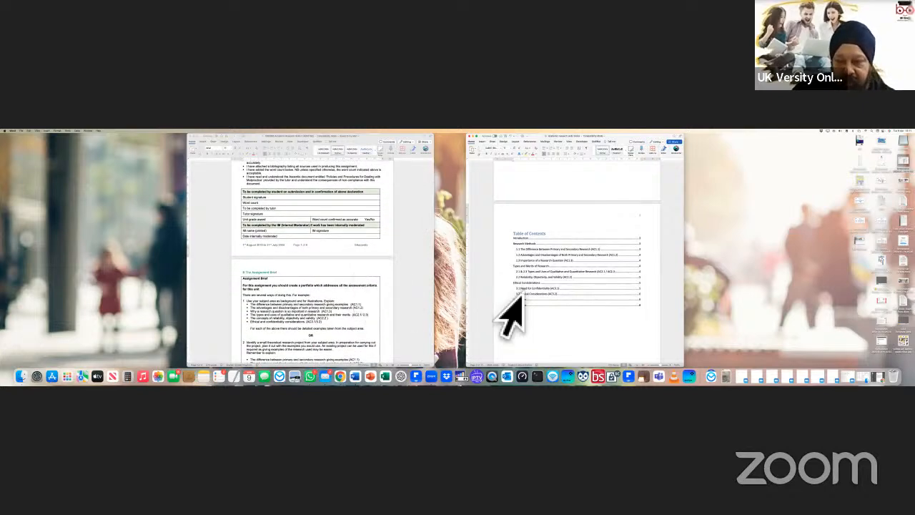
scroll(427, 300, "up", 4)
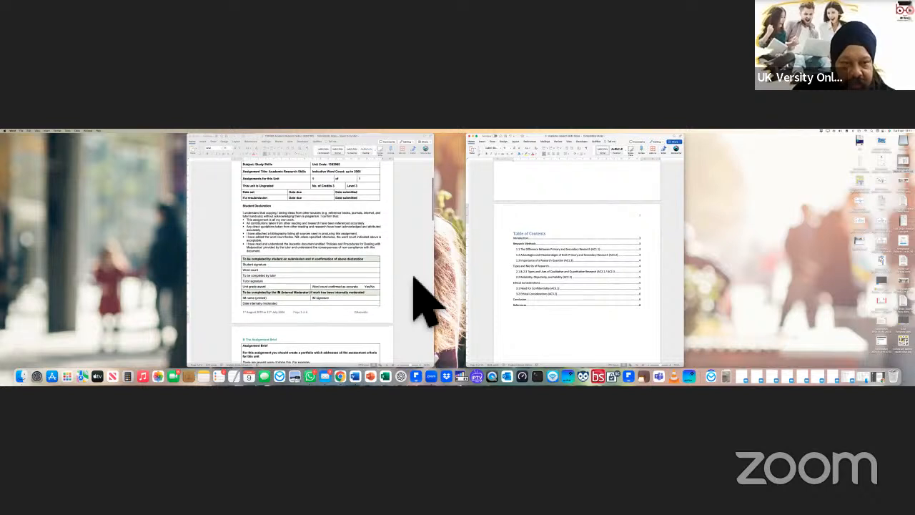
scroll(365, 237, "up", 1)
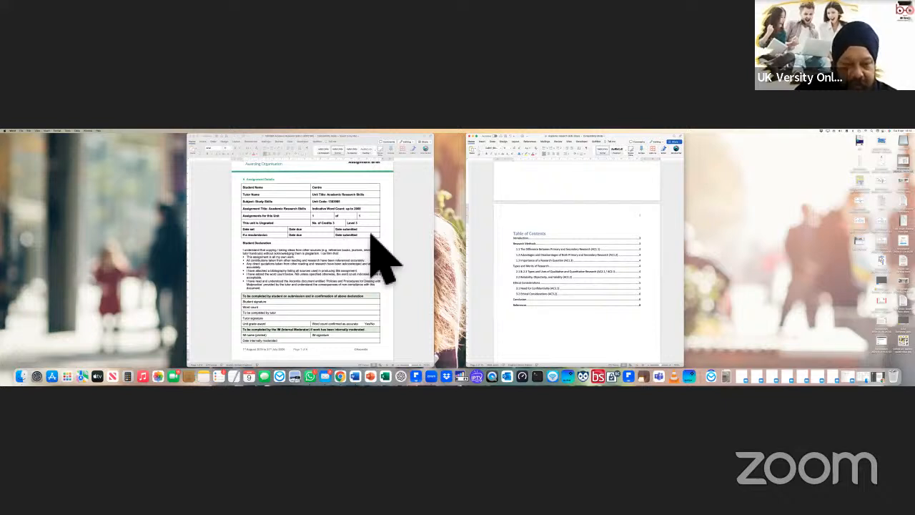
left_click(309, 325)
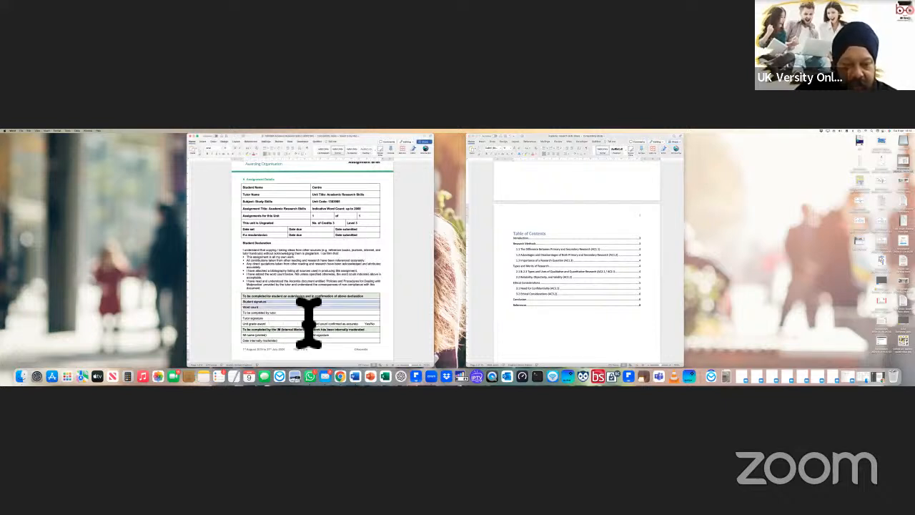
left_click(286, 337)
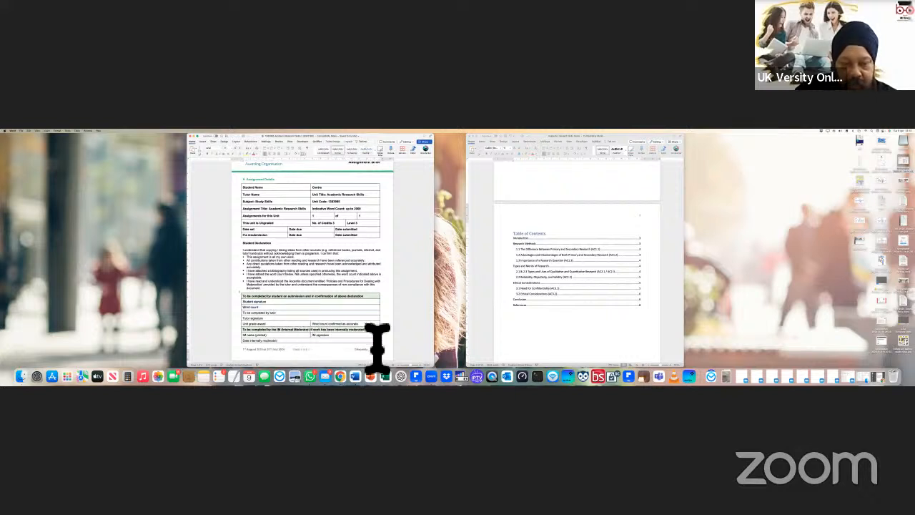
scroll(343, 346, "down", 10)
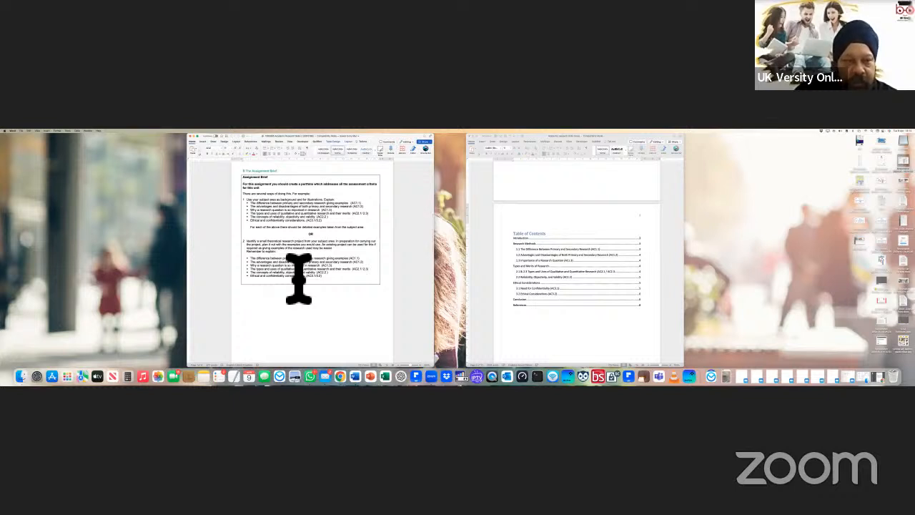
scroll(333, 280, "down", 8)
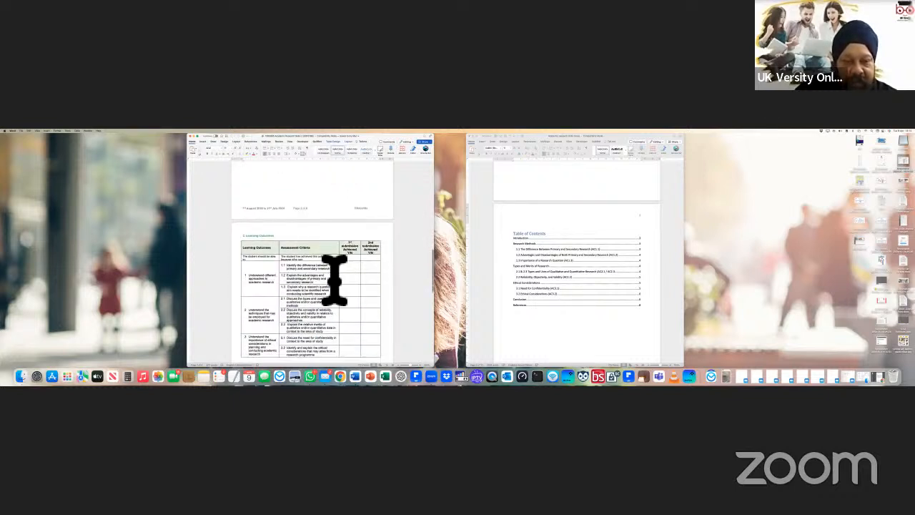
scroll(334, 280, "down", 2)
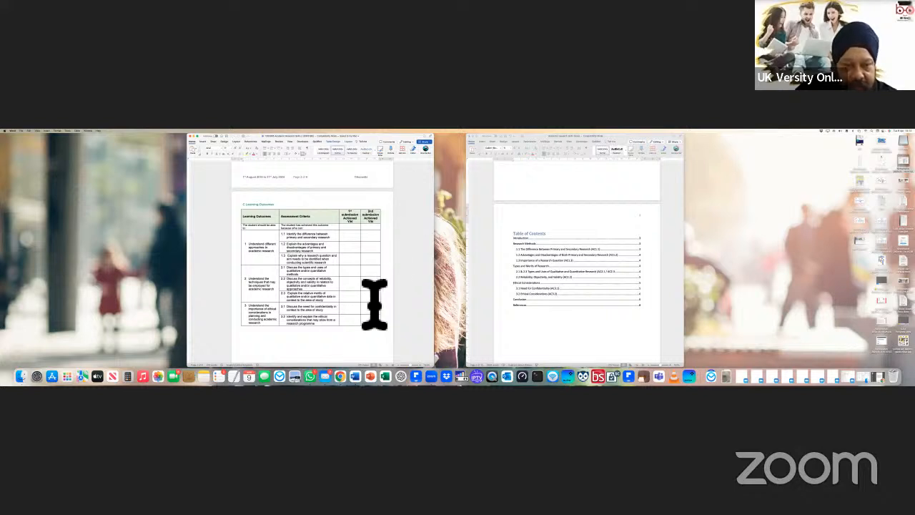
scroll(375, 304, "down", 10)
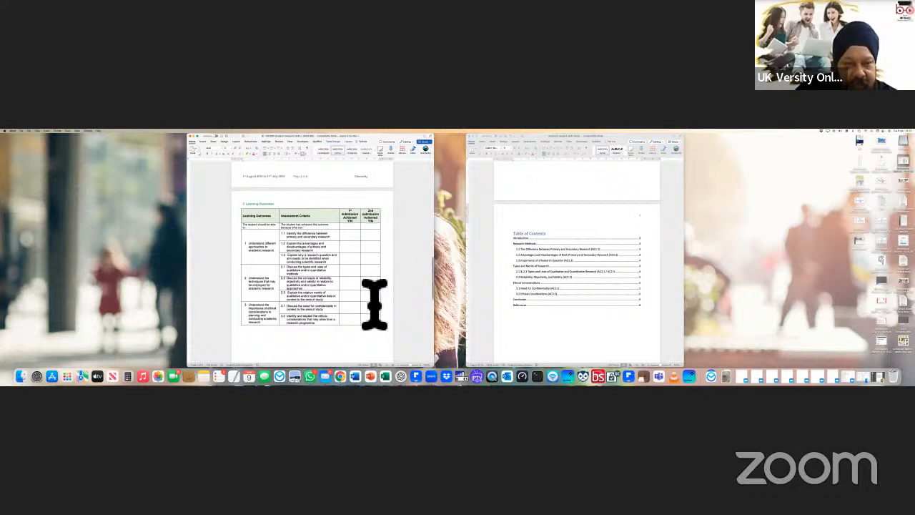
scroll(376, 304, "down", 1)
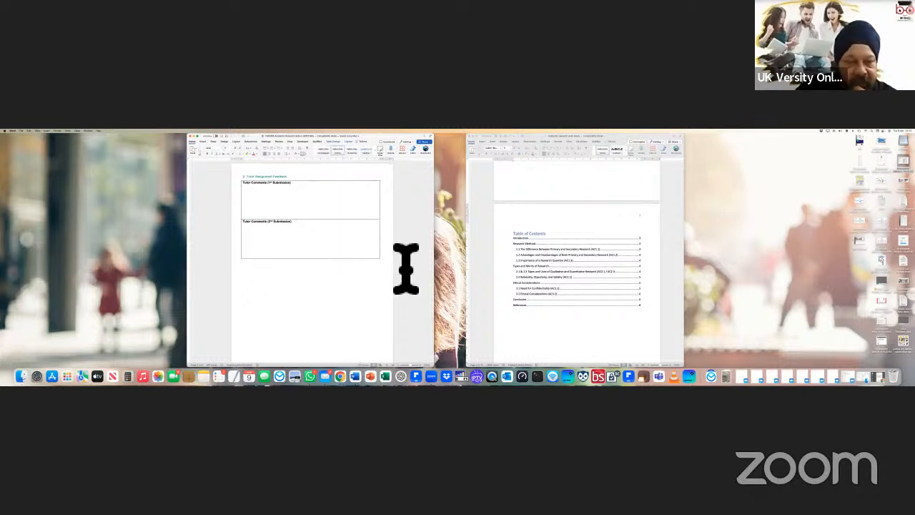
scroll(406, 271, "down", 3)
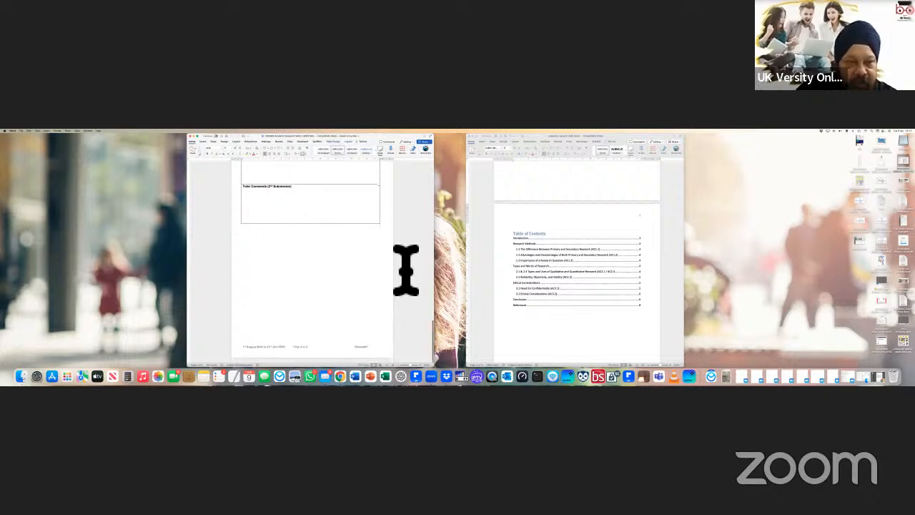
scroll(330, 272, "up", 20)
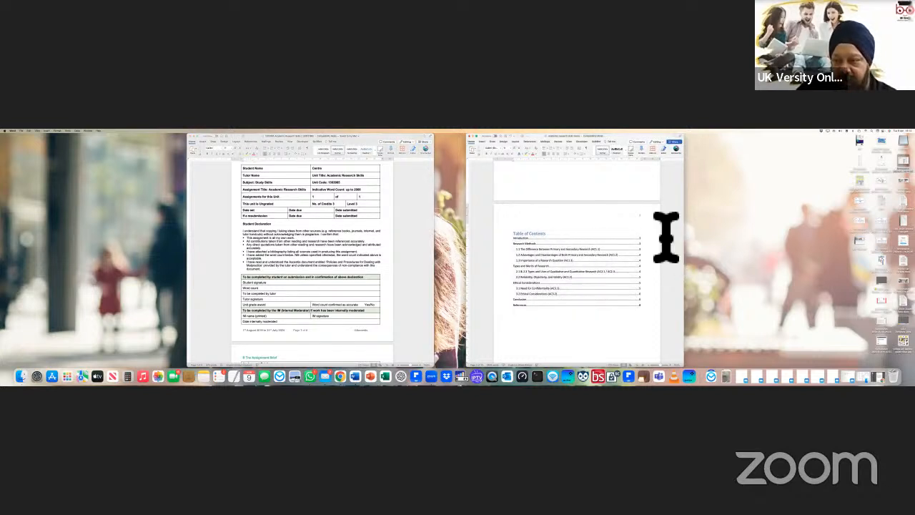
scroll(666, 236, "up", 5)
scroll(664, 250, "down", 5)
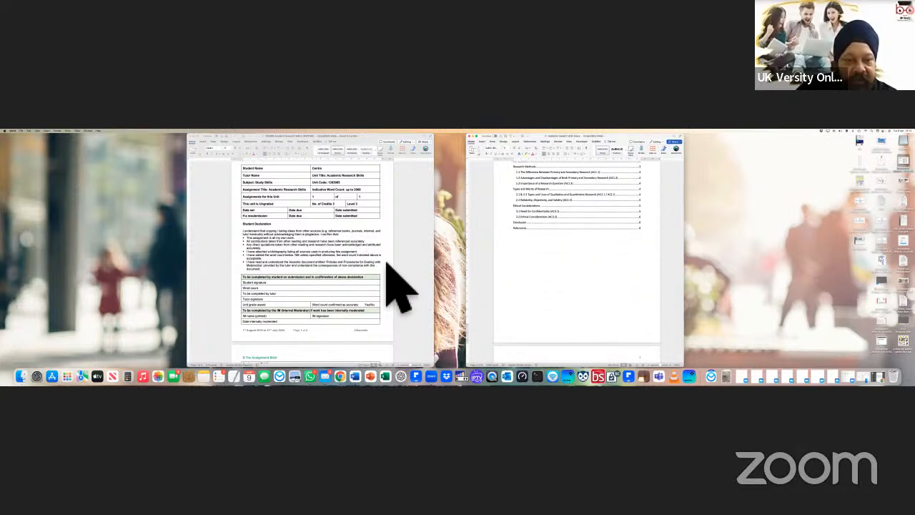
scroll(390, 279, "up", 3)
scroll(402, 261, "down", 5)
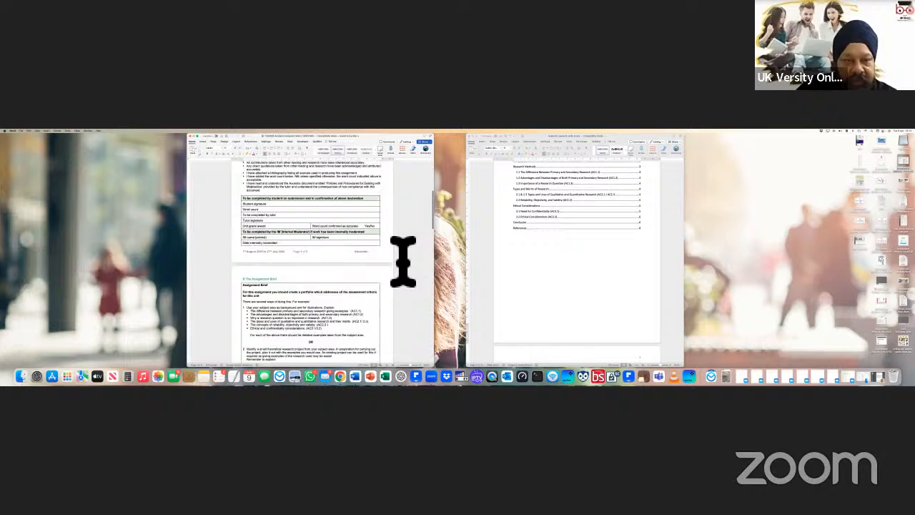
scroll(403, 261, "down", 10)
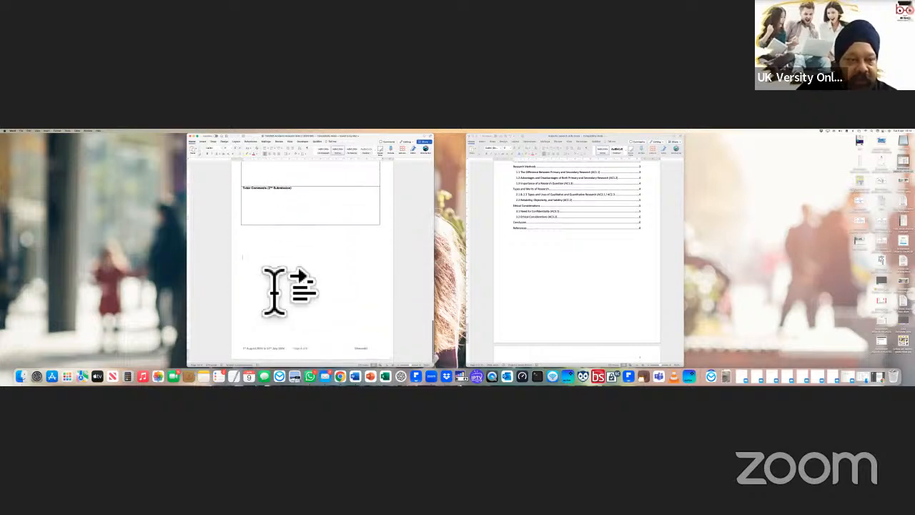
Step: Select all of the essay's text with Cmd+A, then return to the brief's blank last page
left_click(204, 142)
scroll(321, 317, "down", 5)
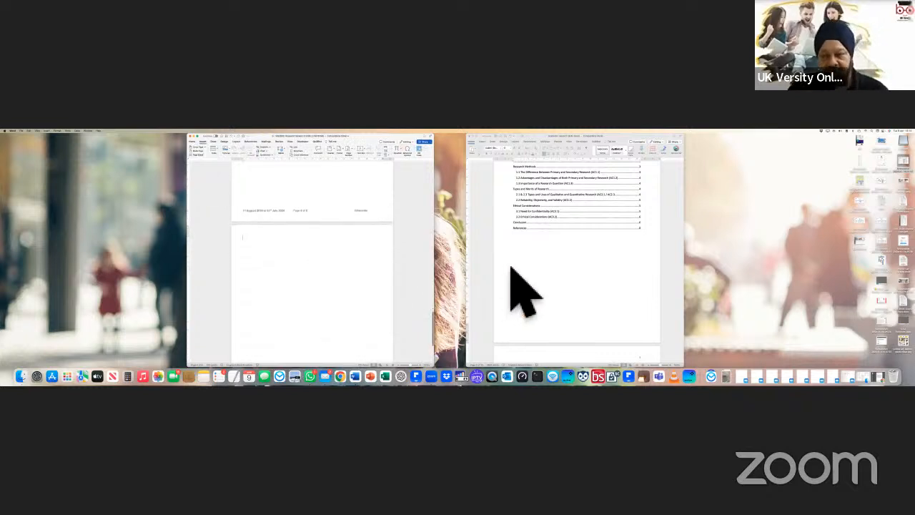
left_click(548, 282)
key("super+a")
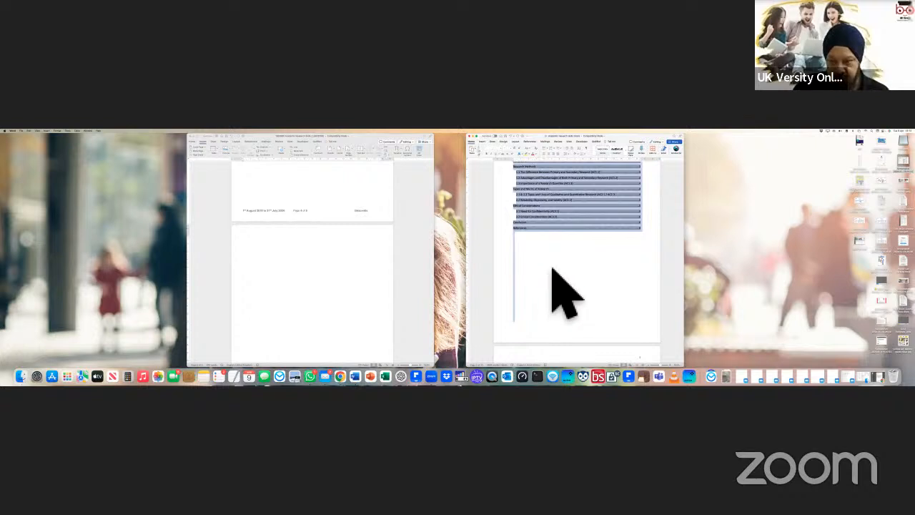
left_click(574, 299)
key("super+a")
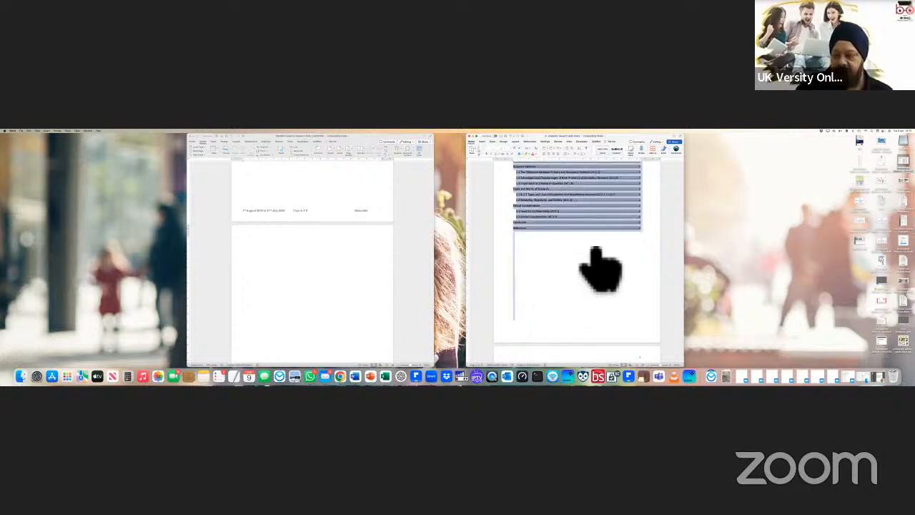
scroll(596, 270, "up", 5)
scroll(586, 264, "down", 10)
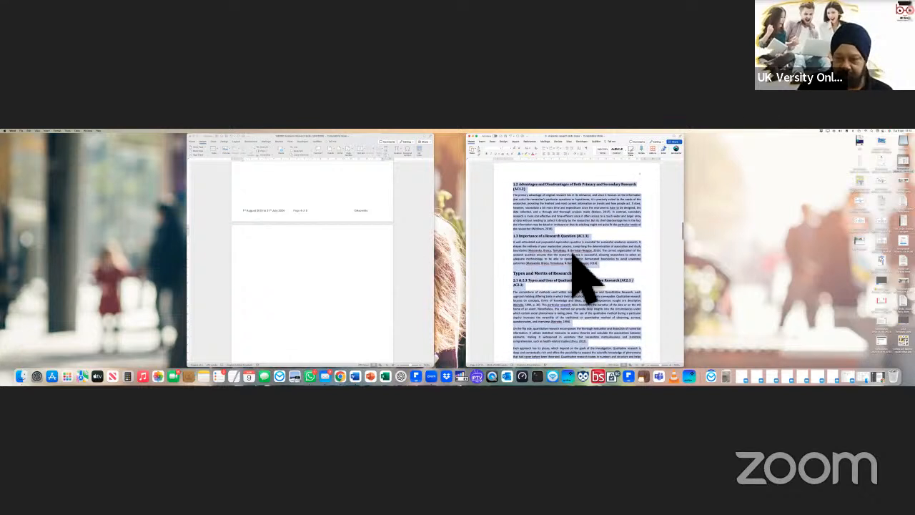
left_click(309, 269)
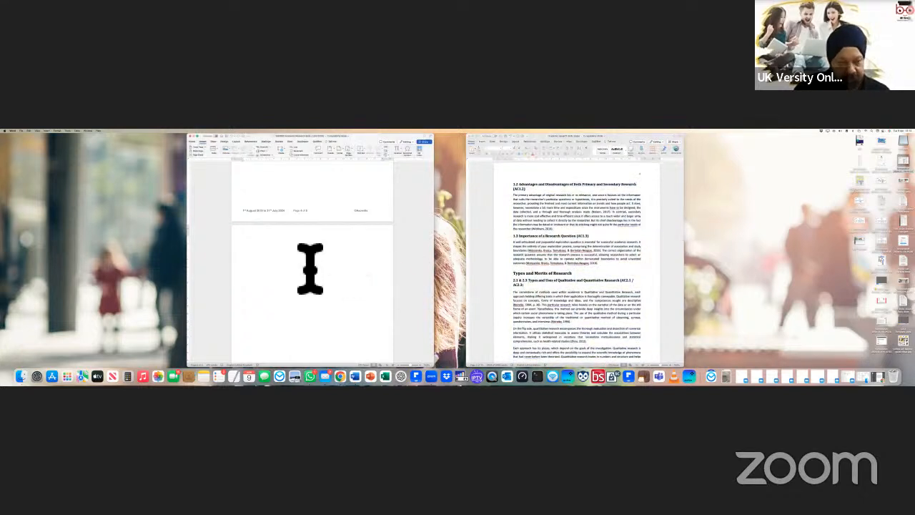
Step: Delete the blank lines between the student details block and the Table of Contents
scroll(422, 282, "down", 5)
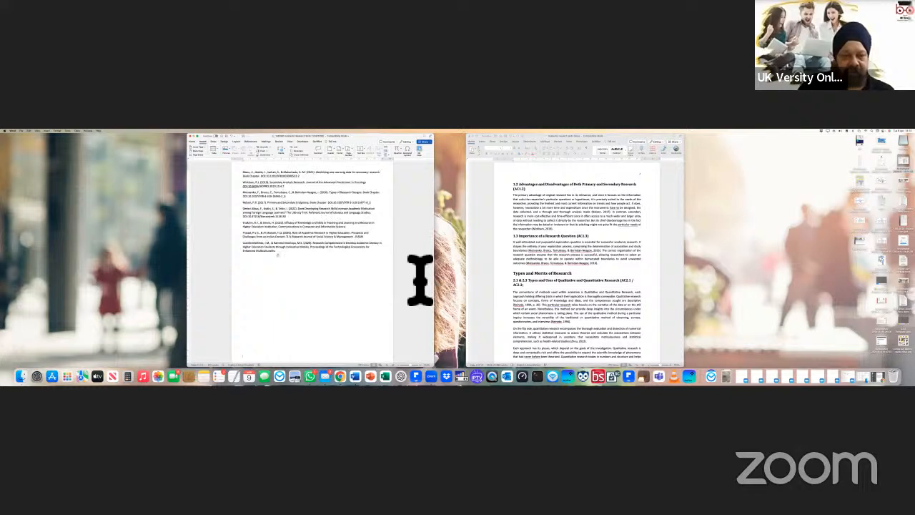
scroll(420, 279, "up", 3)
scroll(517, 276, "up", 8)
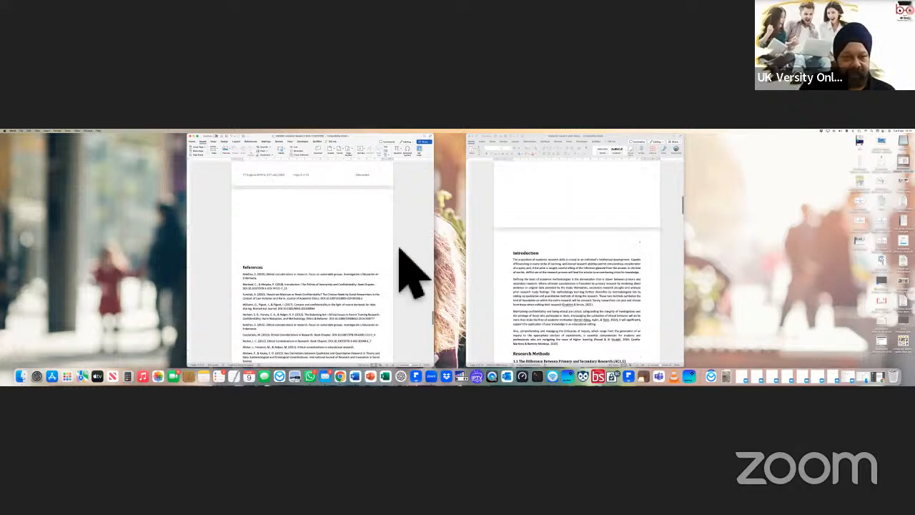
scroll(404, 266, "up", 8)
scroll(402, 265, "up", 15)
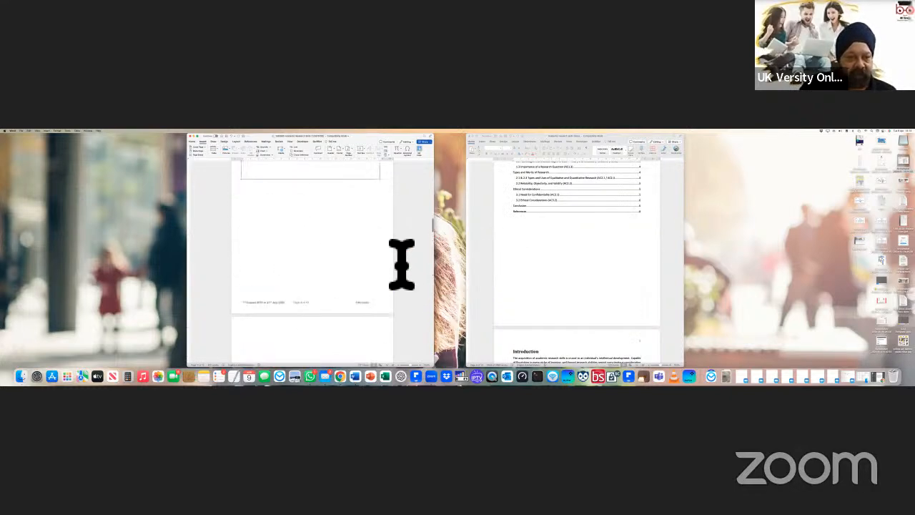
scroll(401, 263, "down", 5)
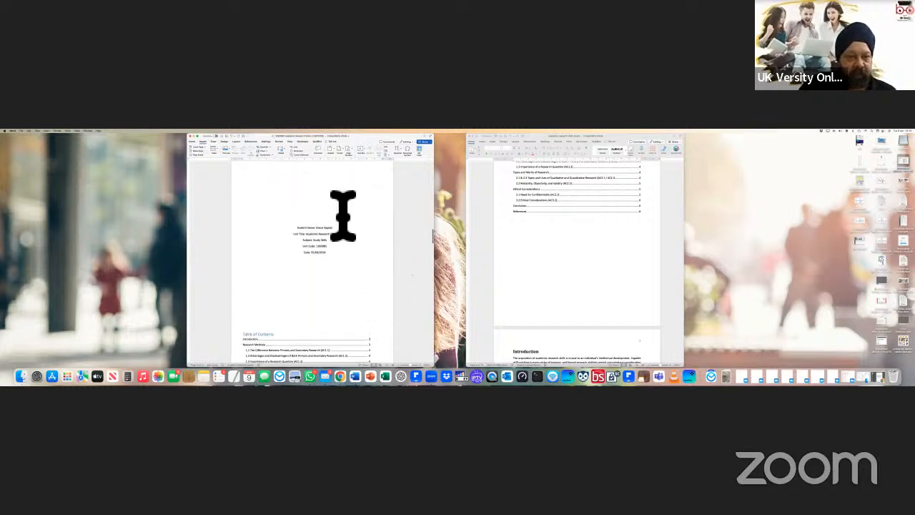
scroll(323, 227, "down", 2)
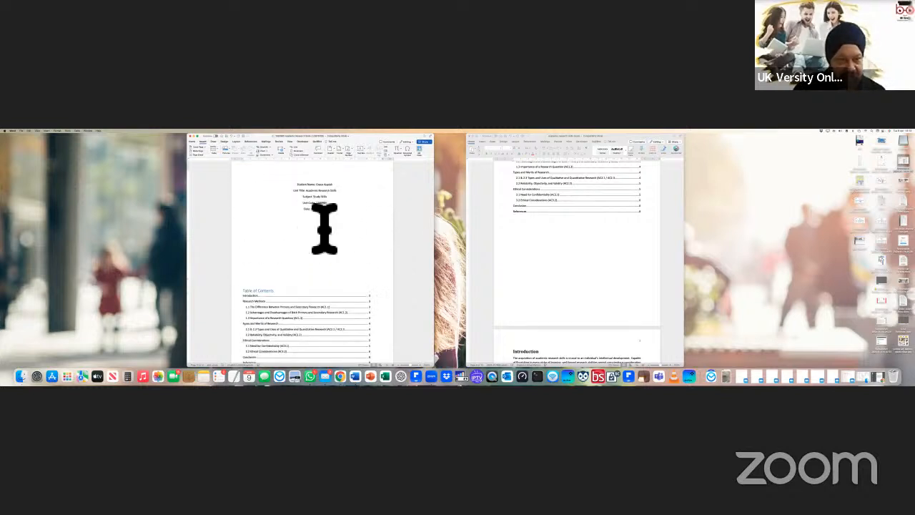
scroll(251, 204, "down", 1)
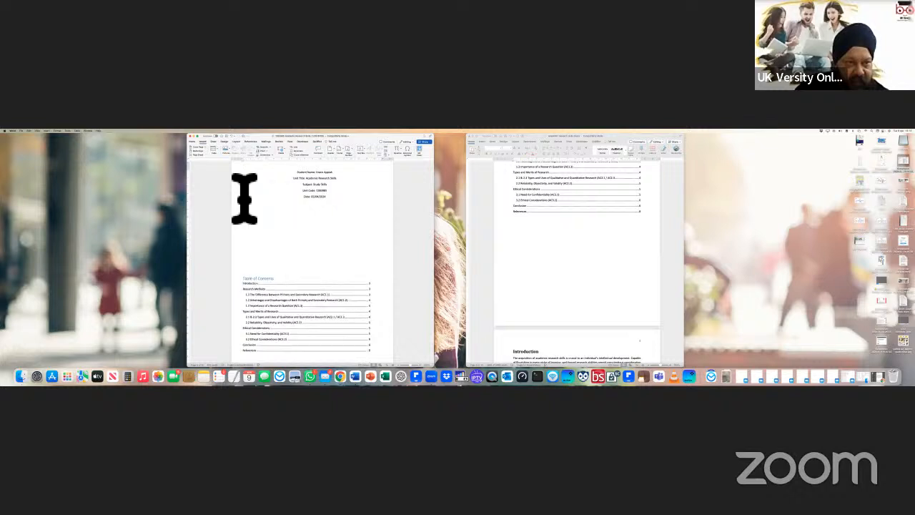
left_click_drag(344, 220, 356, 234)
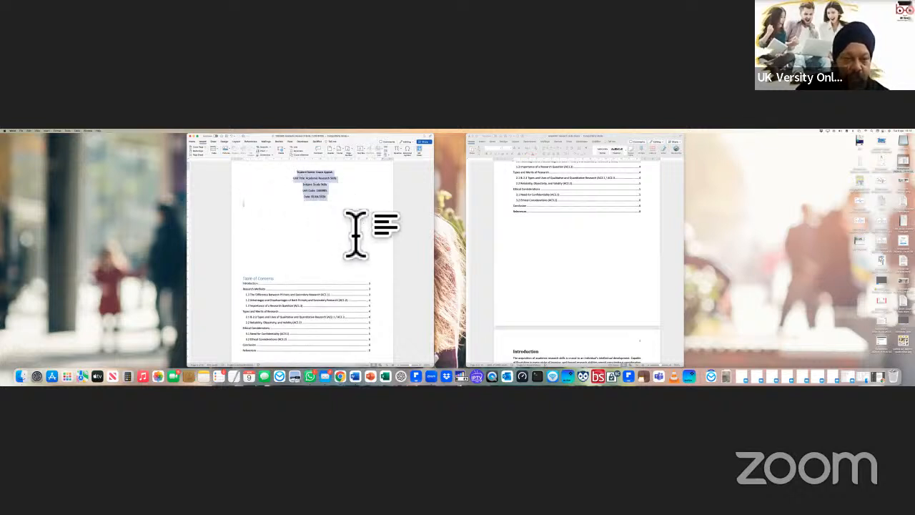
left_click_drag(266, 232, 283, 286)
key("BackSpace")
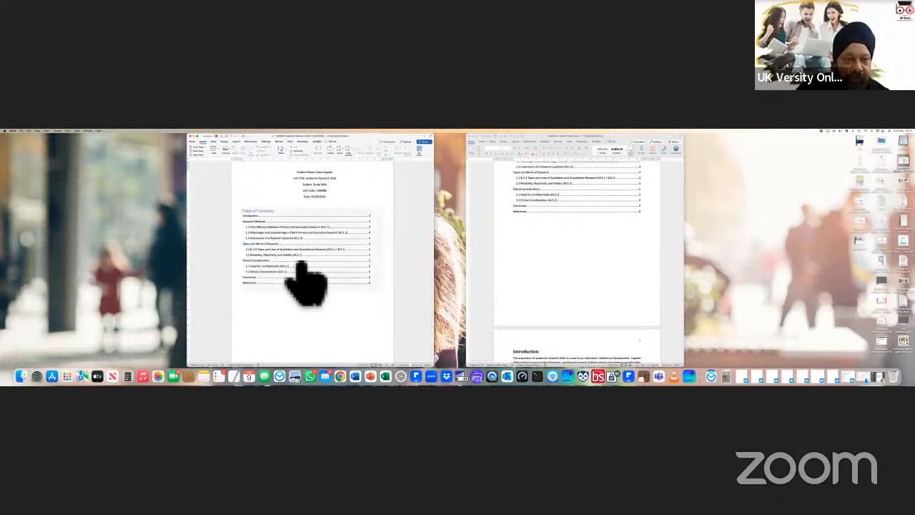
left_click_drag(345, 218, 295, 192)
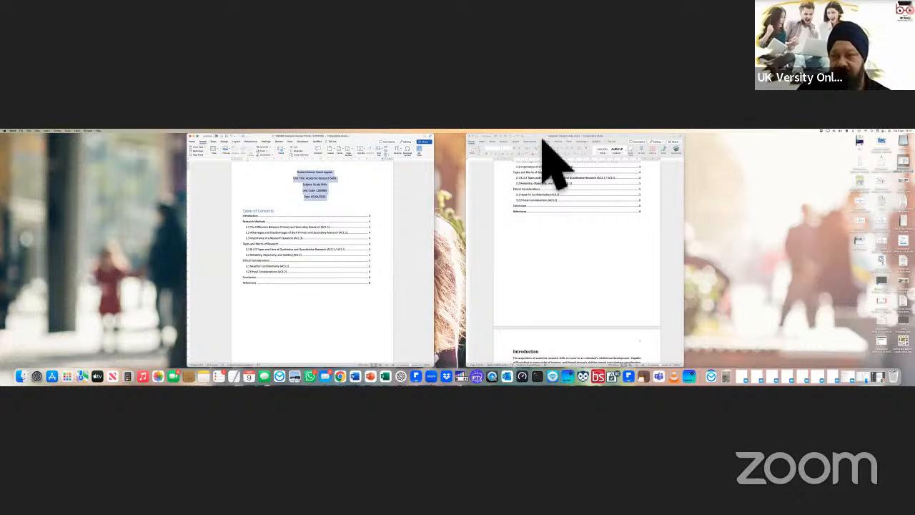
Step: Close the right-hand essay document, answering its save-changes prompt
left_click(472, 136)
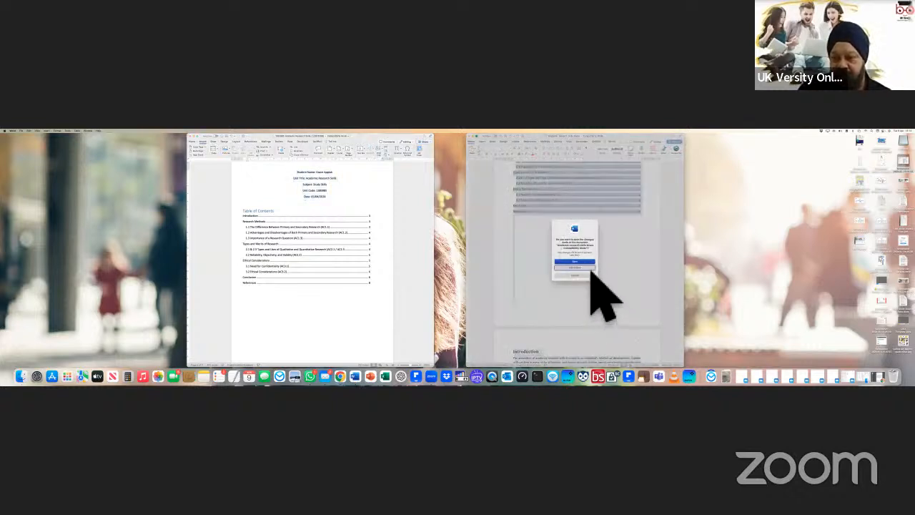
left_click(590, 269)
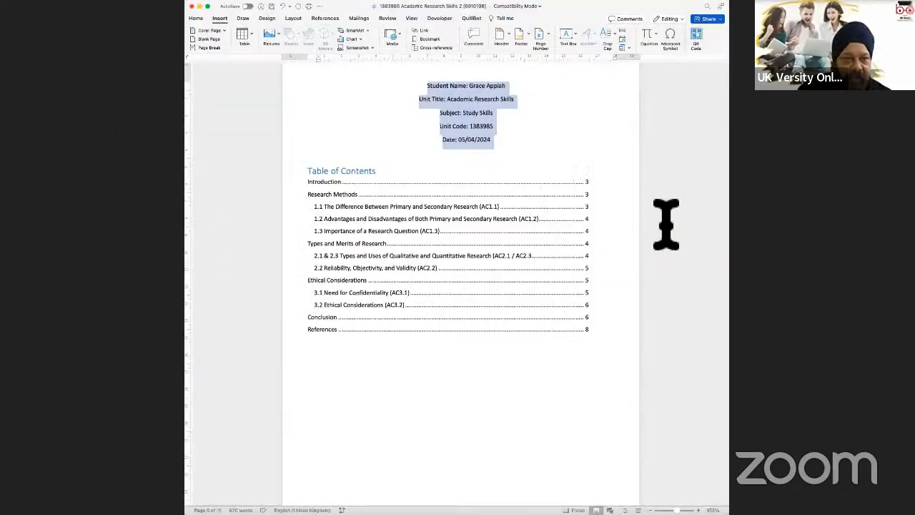
scroll(664, 220, "up", 3)
left_click(538, 218)
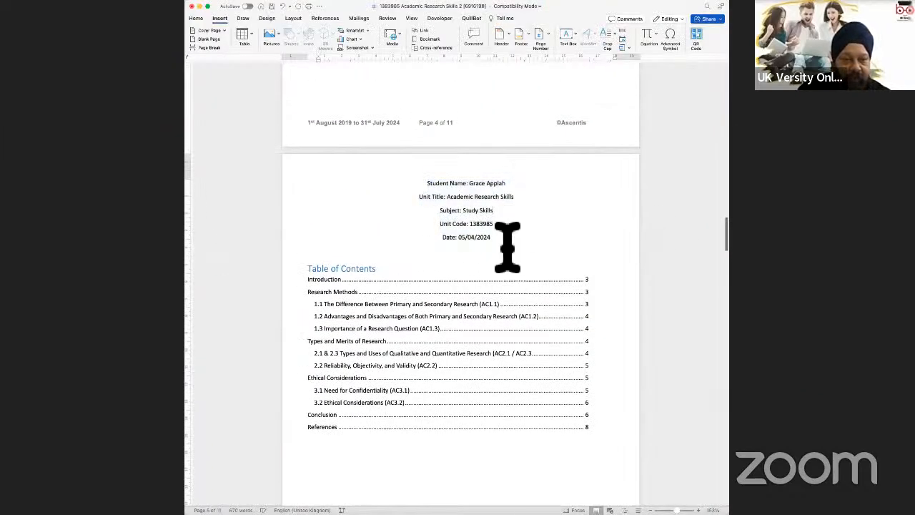
Step: Paste the student's name into the Student Name cell after a colon
left_click_drag(506, 184, 469, 184)
key("super+c")
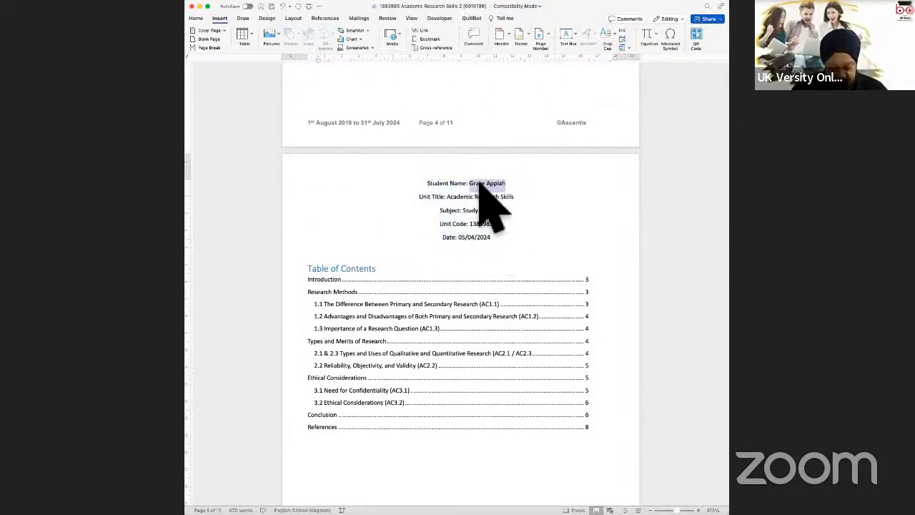
scroll(476, 201, "up", 15)
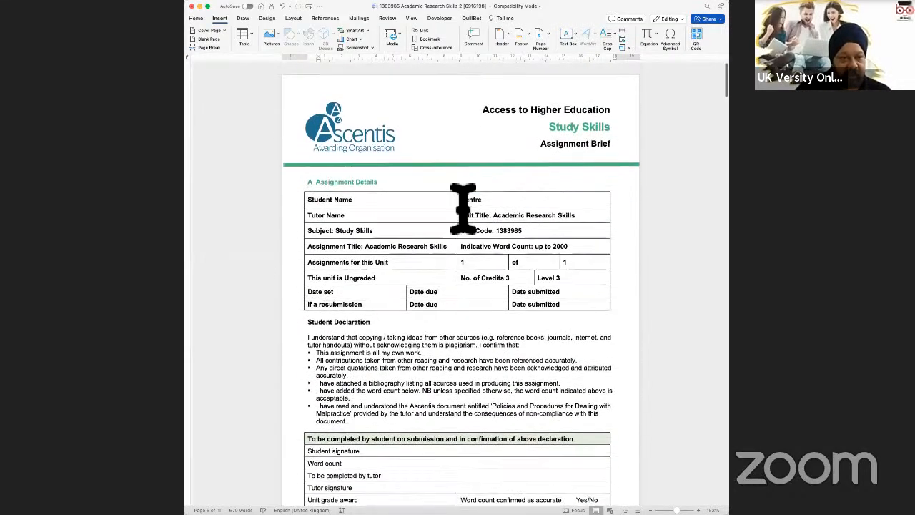
left_click(431, 206)
type(":")
key("super+v")
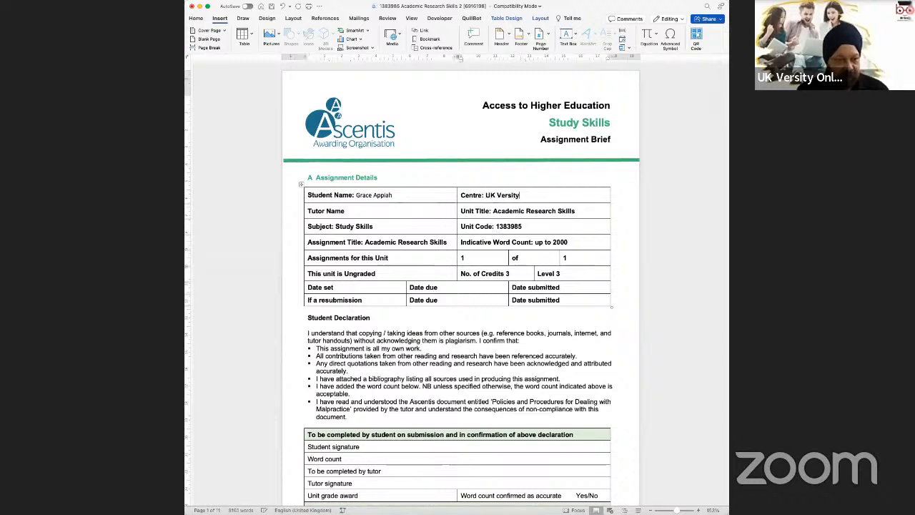
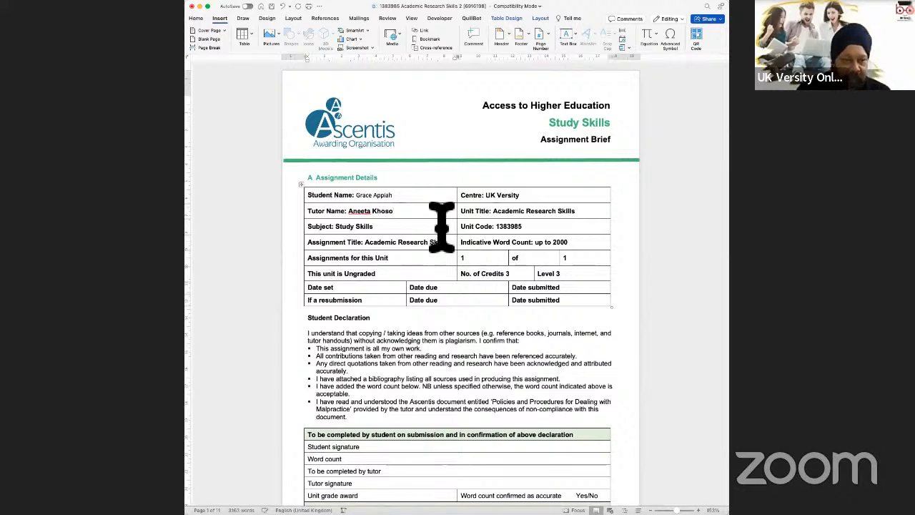
Step: Enter 05/04/2024 for Date due and Date submitted, and N/A for the resubmission dates
left_click(458, 288)
type(": 05/04/2024")
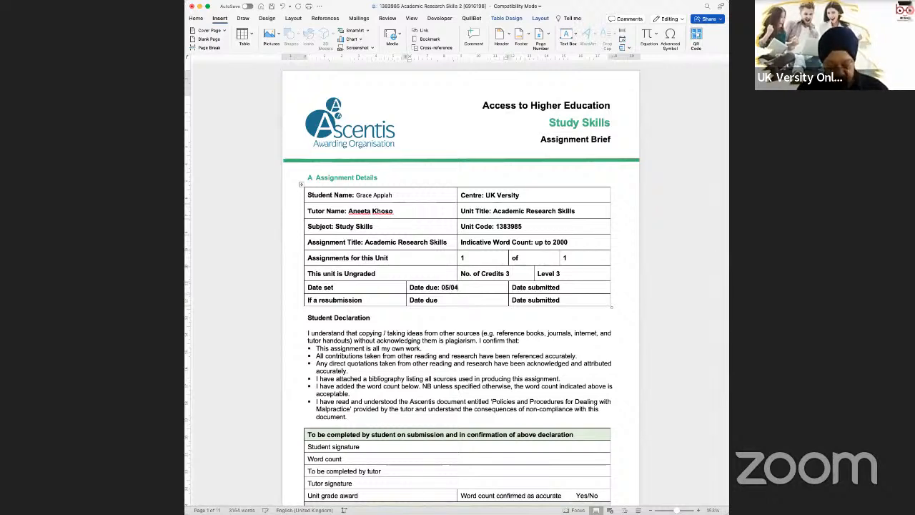
left_click(587, 287)
type(": 05/04/2024")
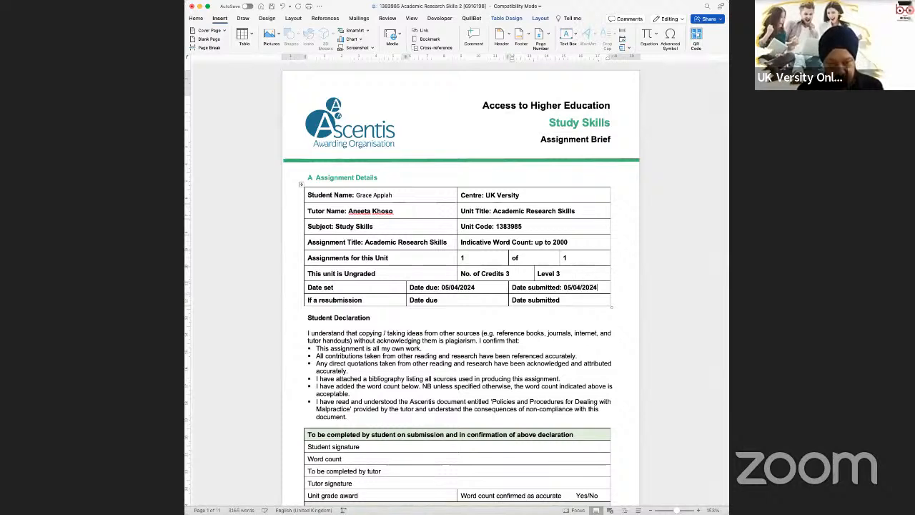
left_click(429, 303)
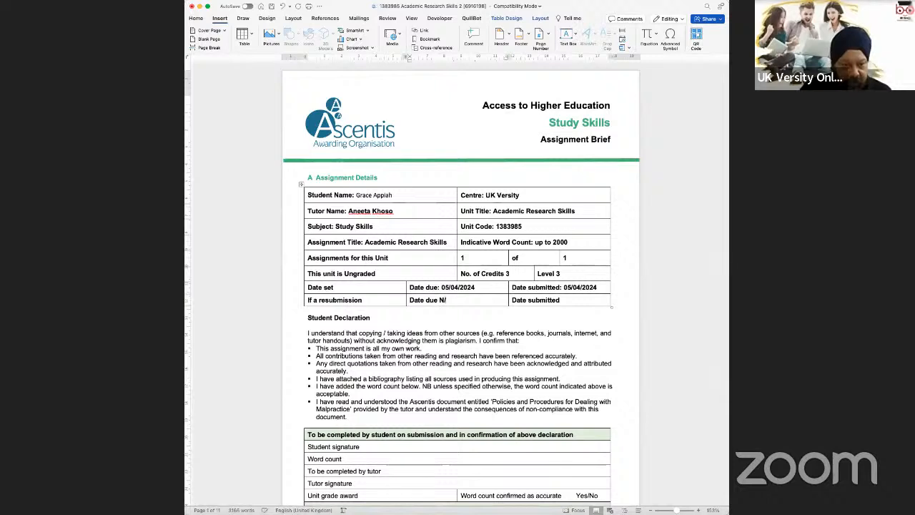
left_click(572, 301)
type(": N/A")
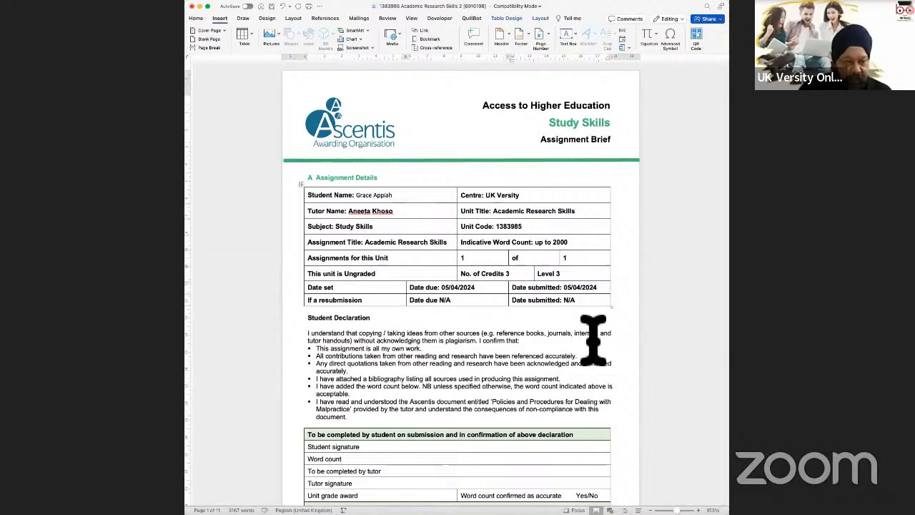
Step: Type the student's name after Student signature and set it in the Baguet Script font
scroll(501, 343, "down", 2)
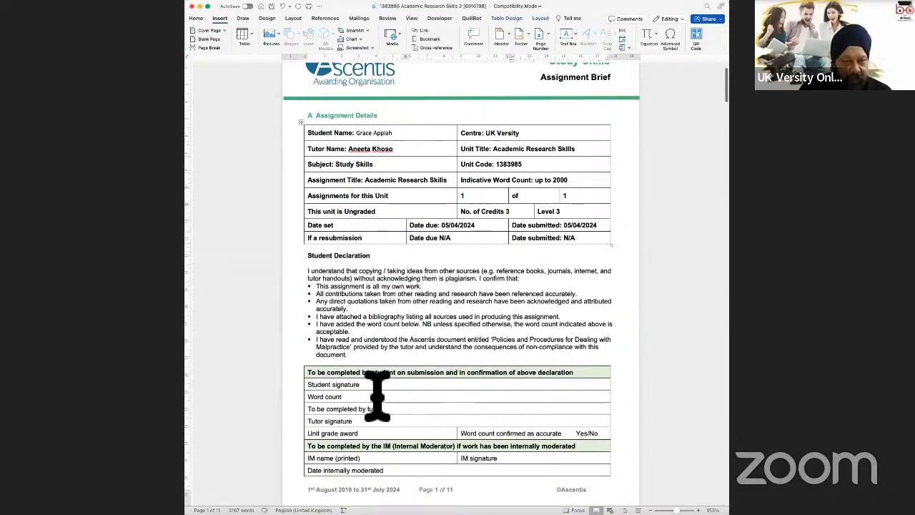
left_click(388, 387)
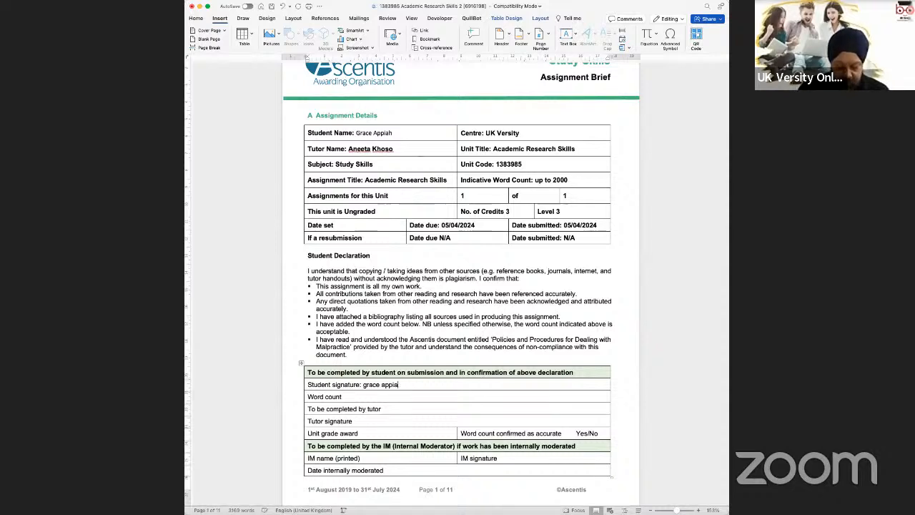
type("h")
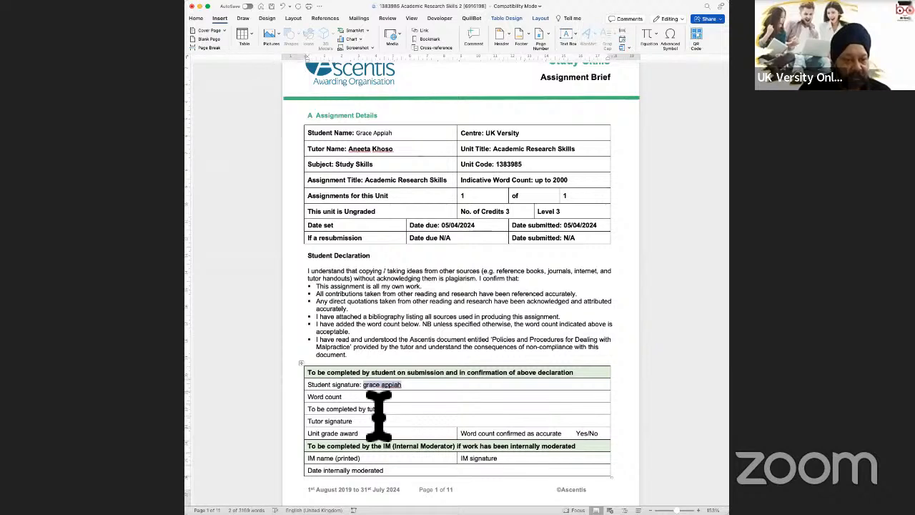
left_click(197, 18)
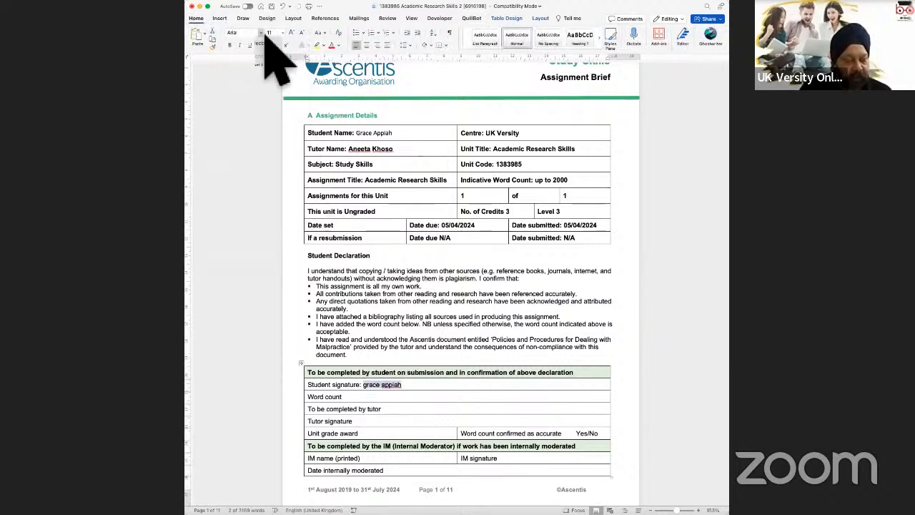
left_click(263, 34)
left_click(283, 171)
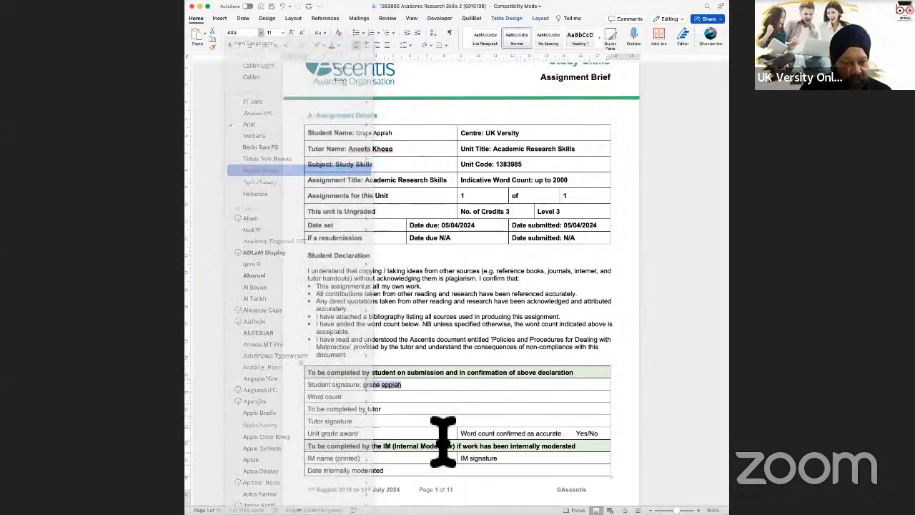
left_click(359, 399)
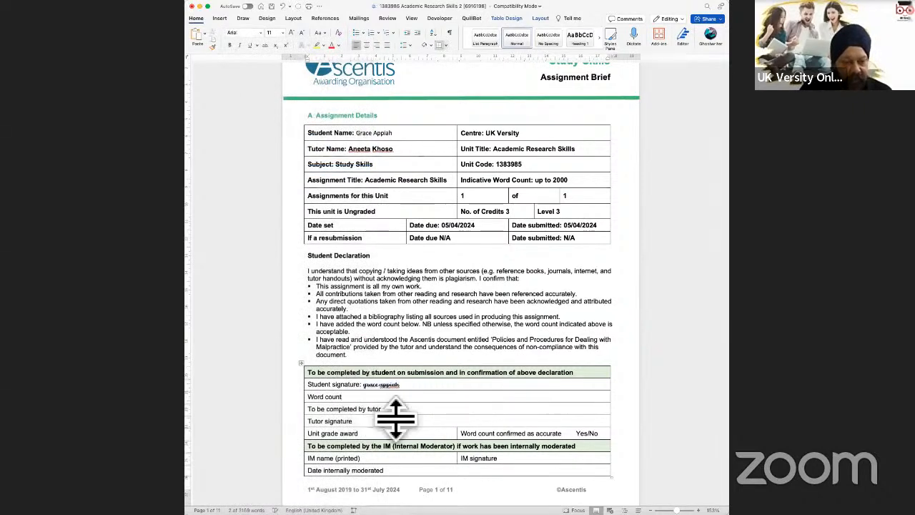
Step: Add a colon after Word count and select the essay text from Introduction onward
type(":")
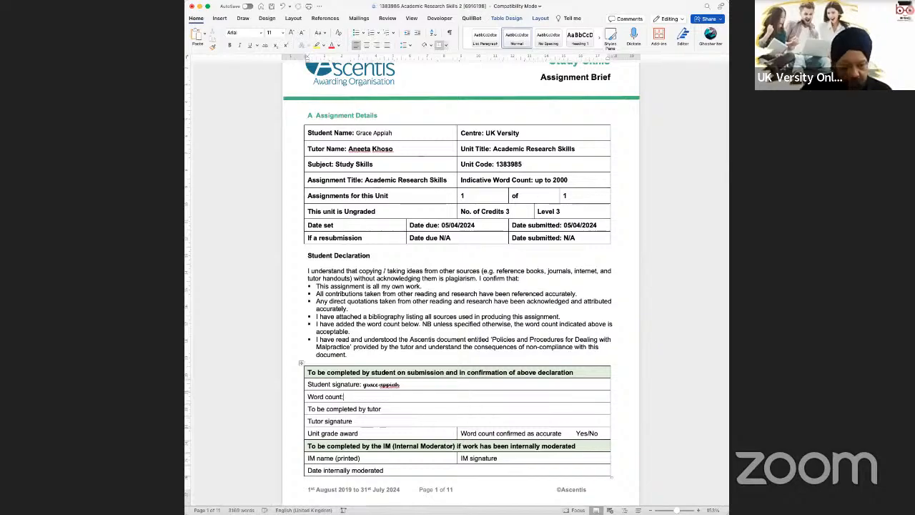
scroll(462, 409, "down", 20)
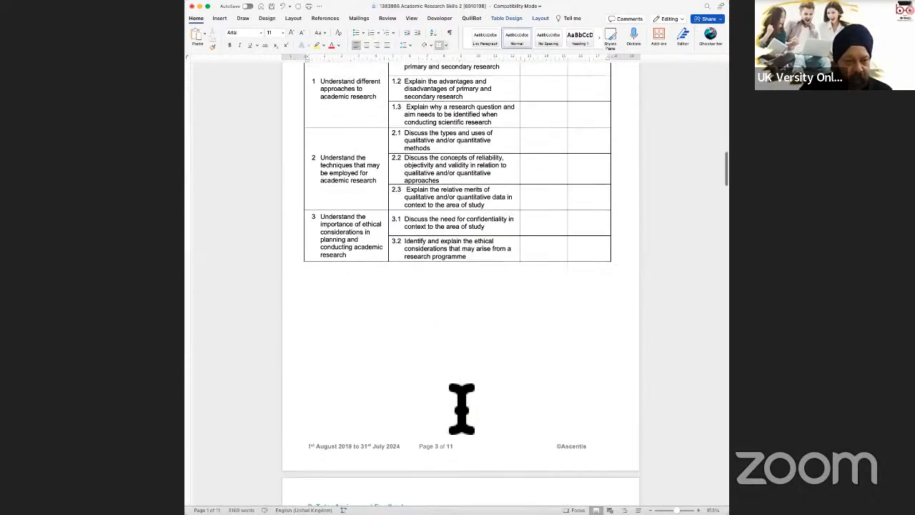
scroll(461, 408, "down", 8)
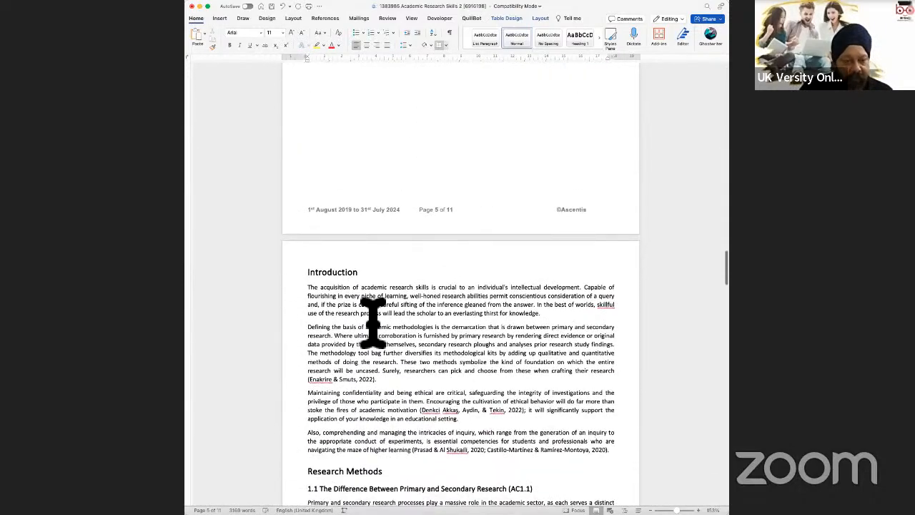
left_click_drag(308, 273, 345, 506)
scroll(405, 364, "down", 5)
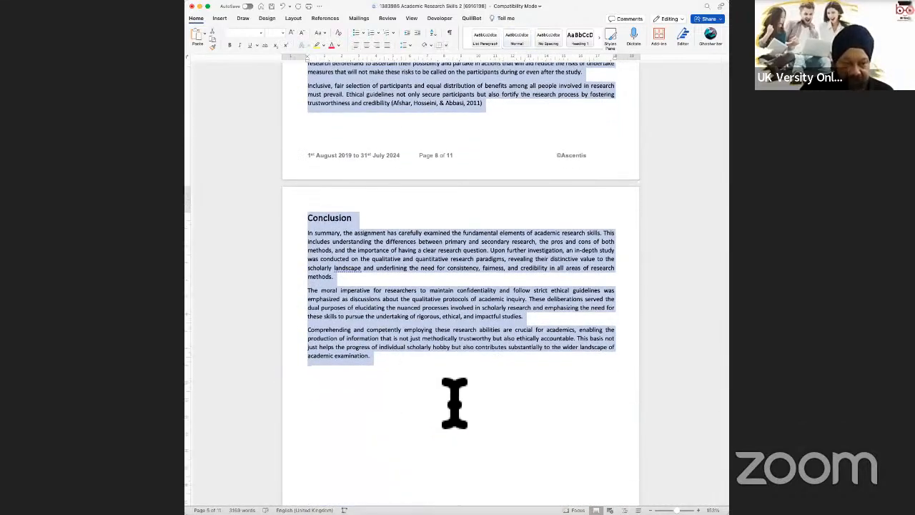
scroll(455, 403, "down", 5)
scroll(378, 236, "up", 4)
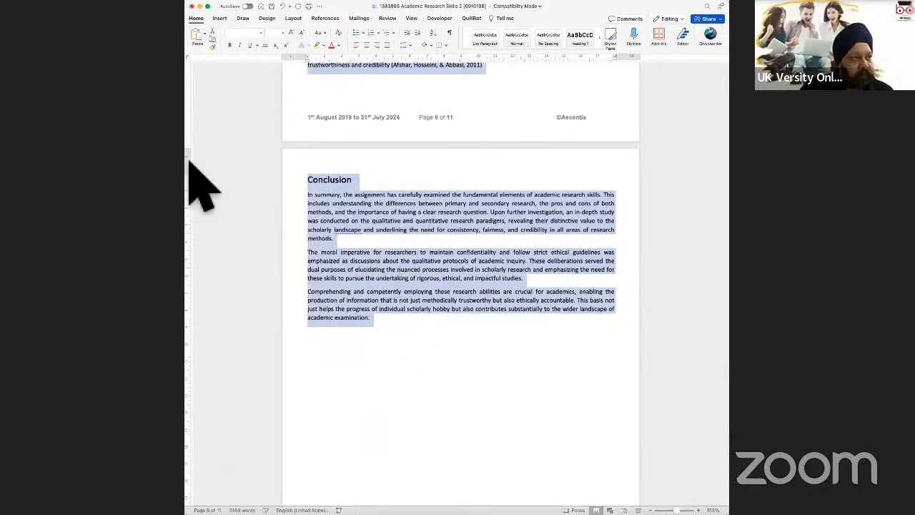
Step: Check the selection's word count (1,915 words) and return to page 1
key("super+shift+g")
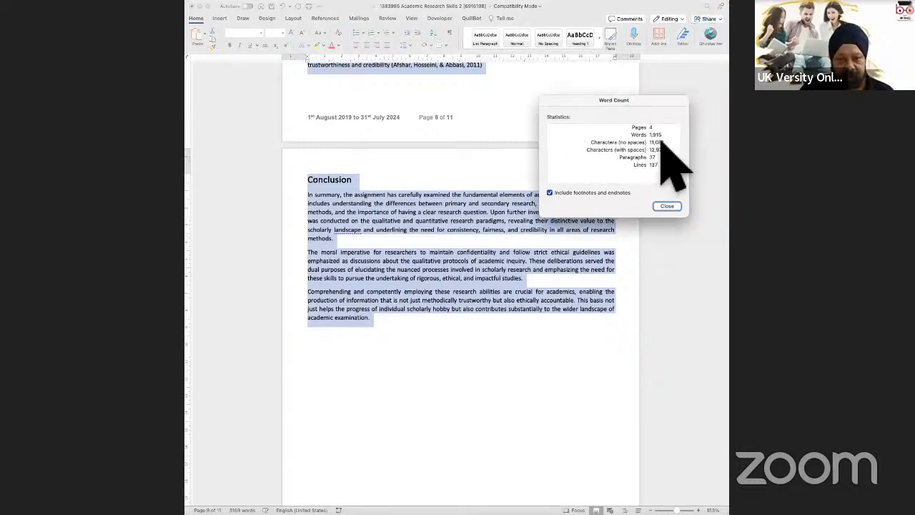
left_click(667, 206)
scroll(648, 220, "up", 5)
scroll(647, 219, "up", 20)
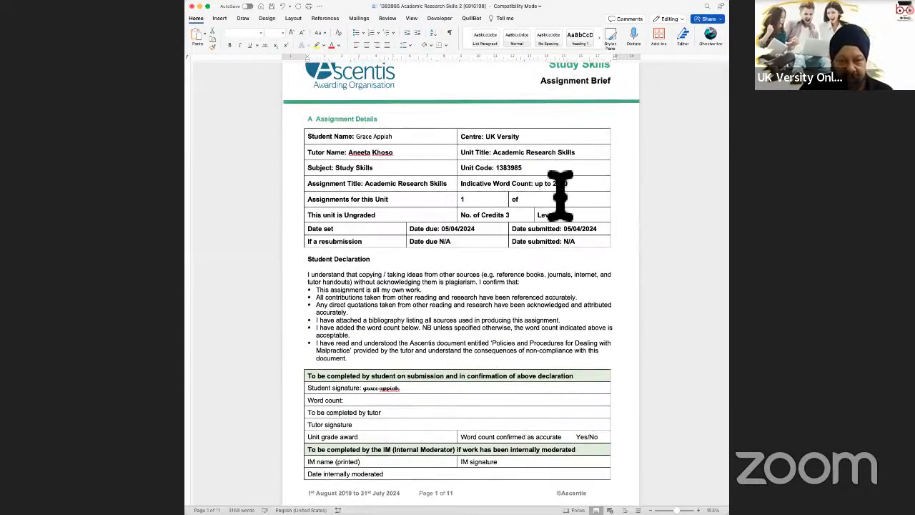
Step: Enter 1915 as the word count and make the student's signature bold
left_click(560, 187)
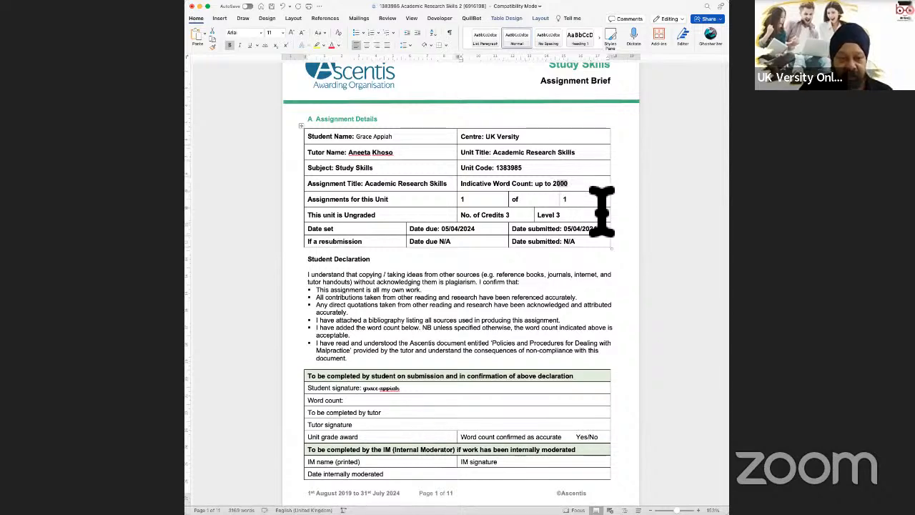
scroll(601, 215, "down", 3)
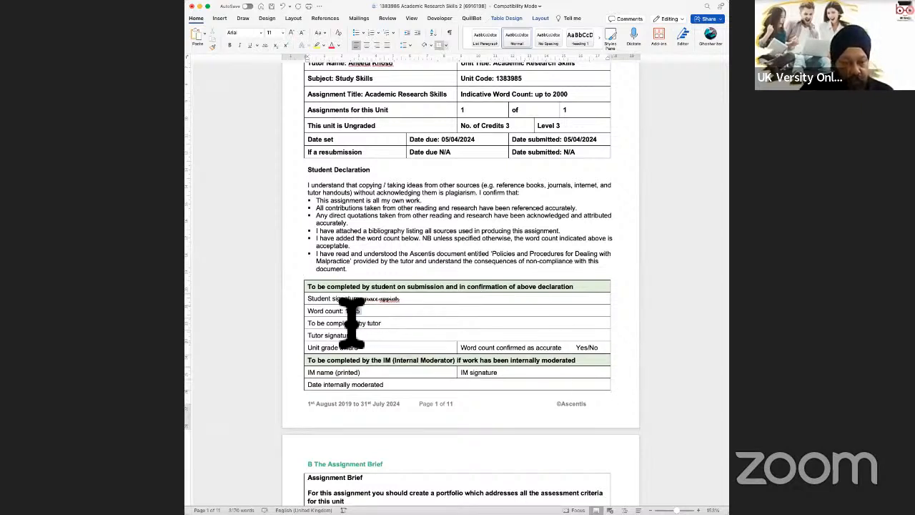
left_click(423, 311)
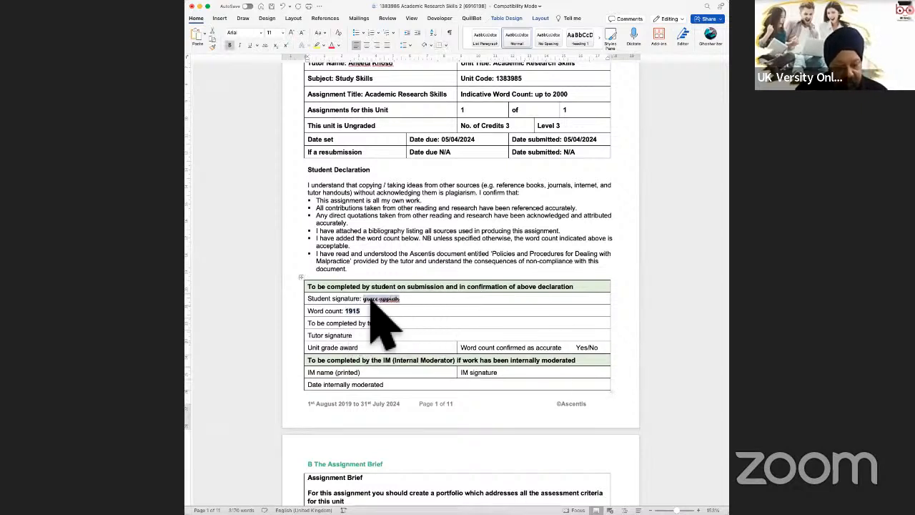
key("super+b")
left_click(503, 337)
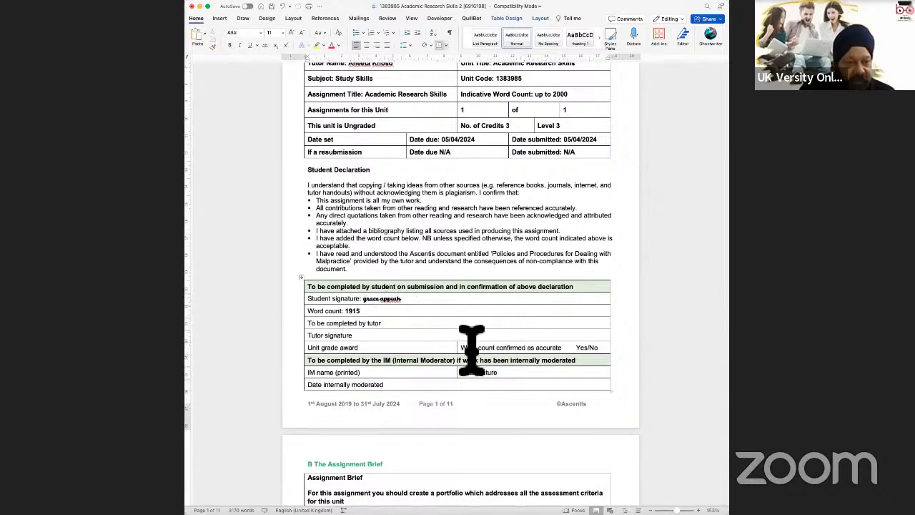
scroll(627, 374, "down", 5)
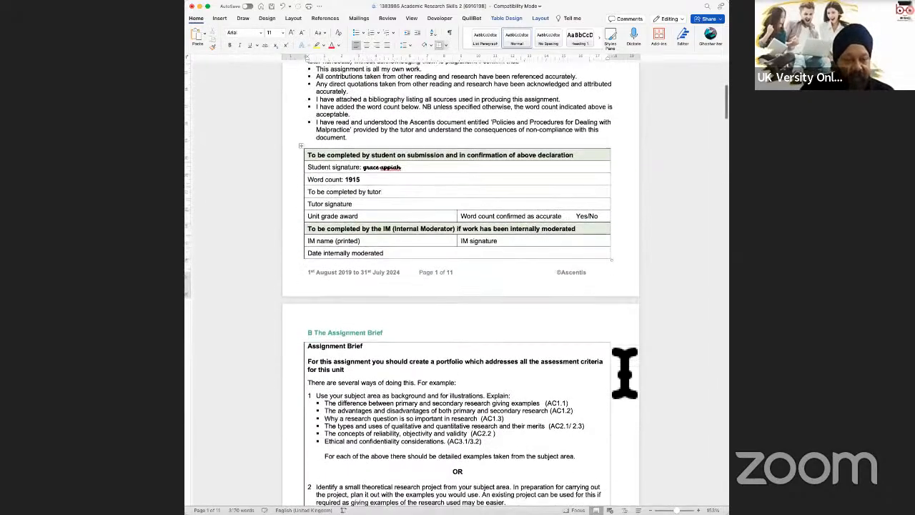
scroll(625, 373, "down", 20)
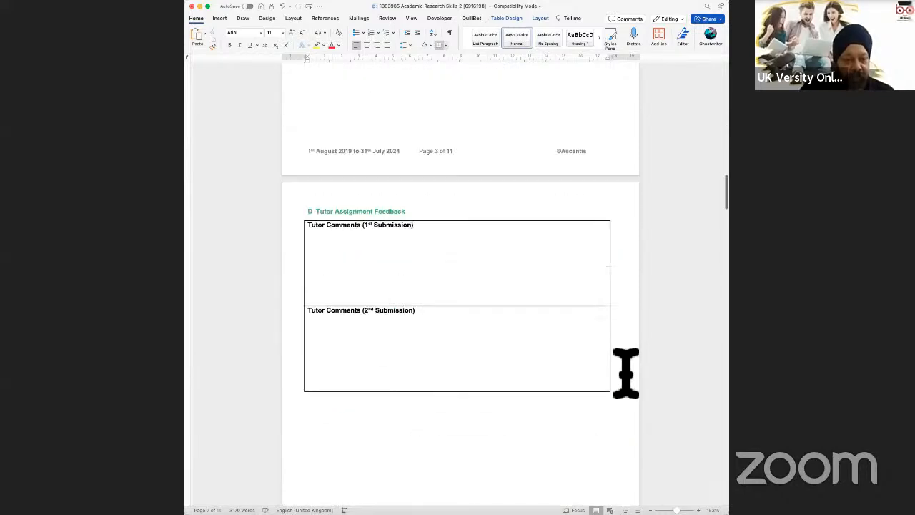
scroll(626, 372, "down", 20)
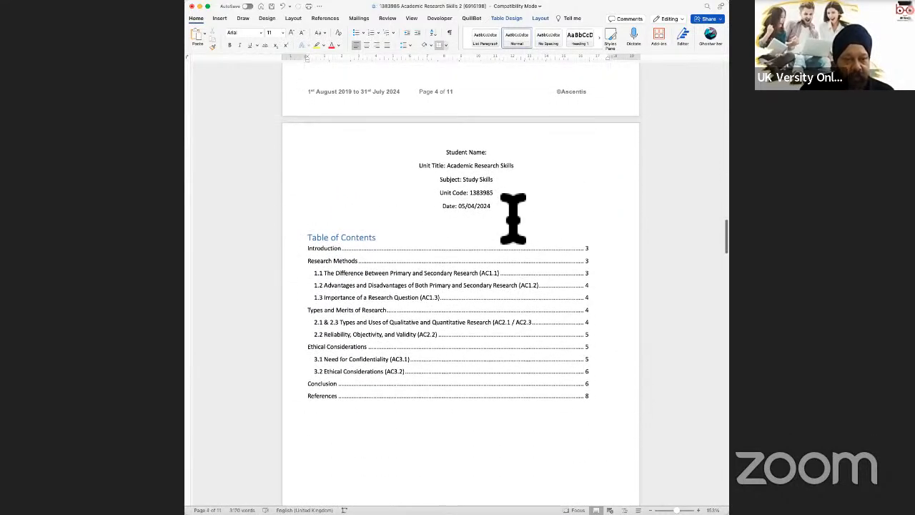
Step: Delete the title block from Student Name to Date above the Table of Contents
left_click_drag(514, 218, 432, 154)
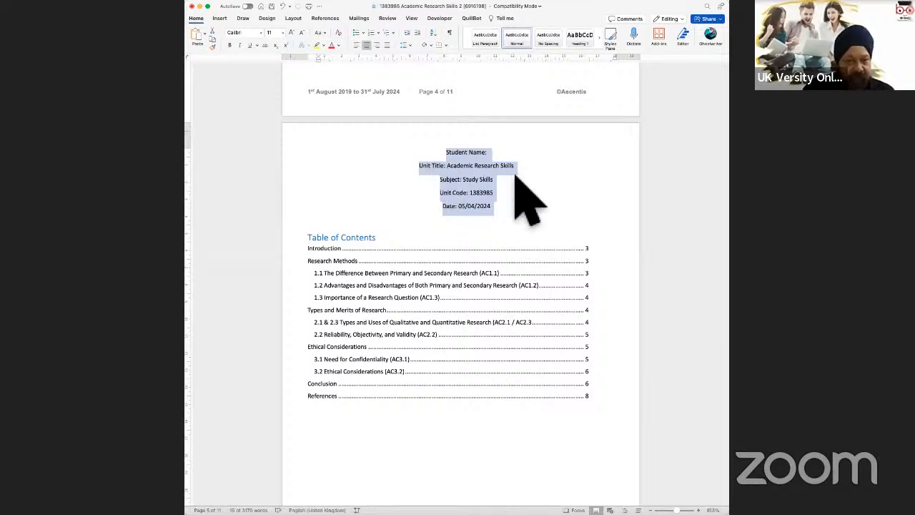
key("BackSpace")
scroll(609, 280, "down", 4)
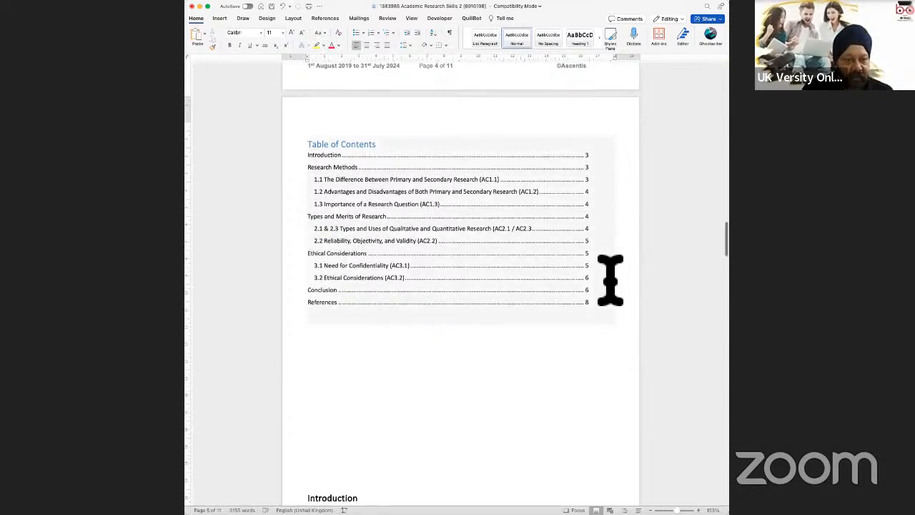
Step: Push Introduction and References each onto the start of a new page
left_click(394, 322)
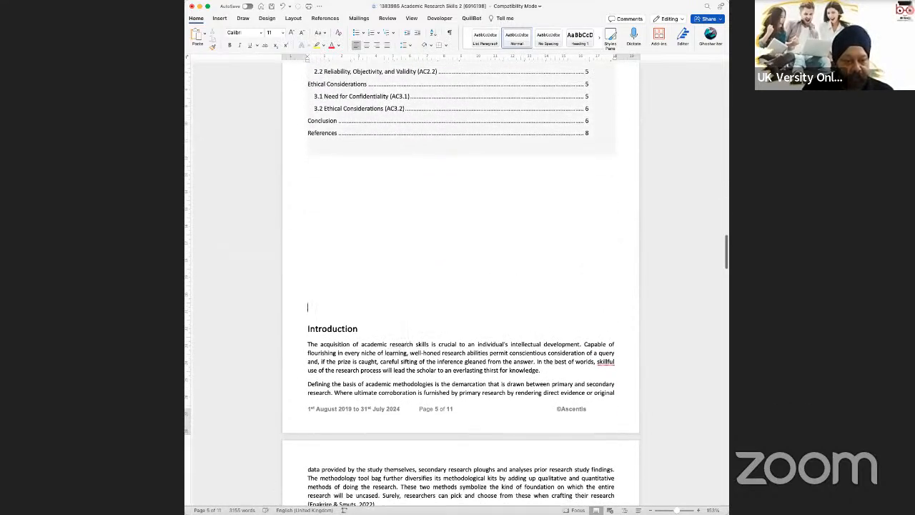
key("Return")
key("Return")
key("Return")
key("Return")
key("Return")
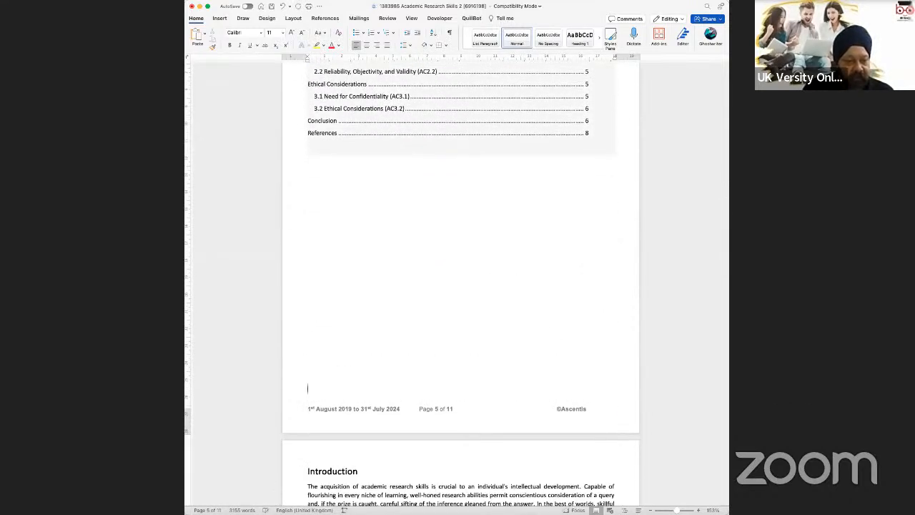
scroll(426, 322, "down", 15)
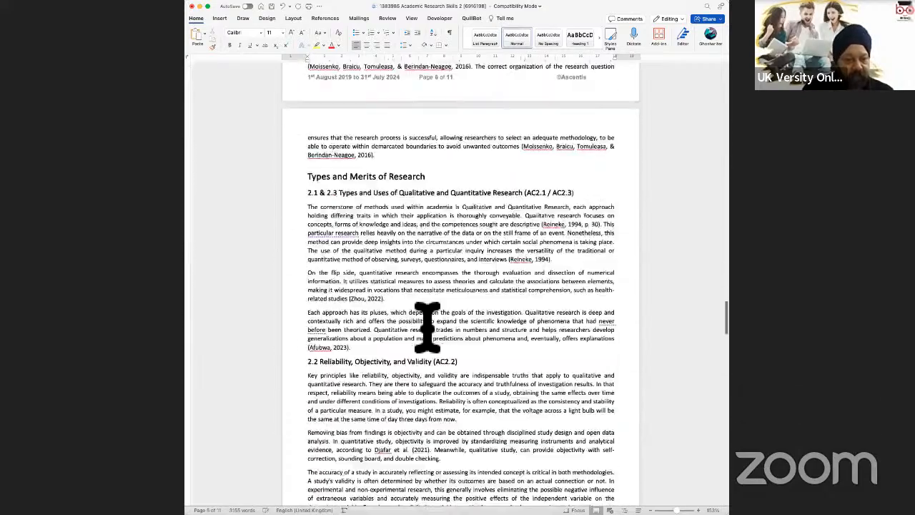
scroll(433, 332, "down", 15)
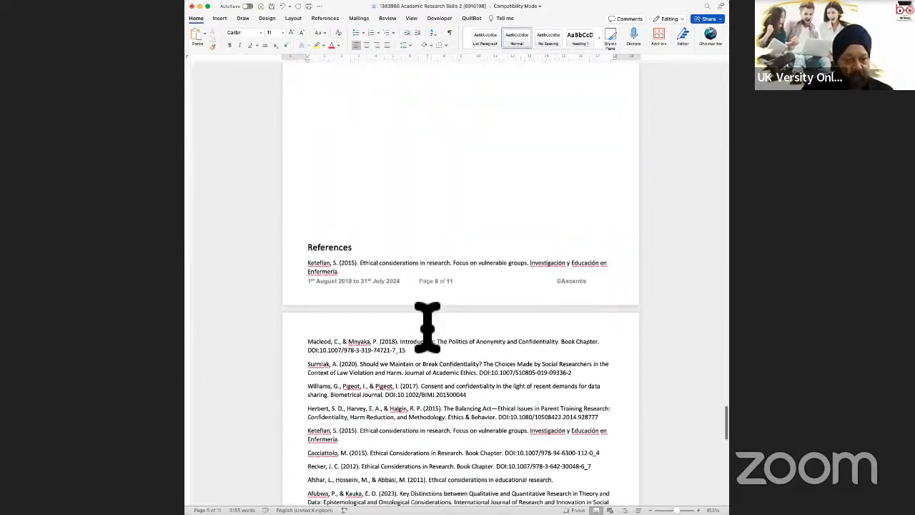
left_click(348, 204)
key("Return")
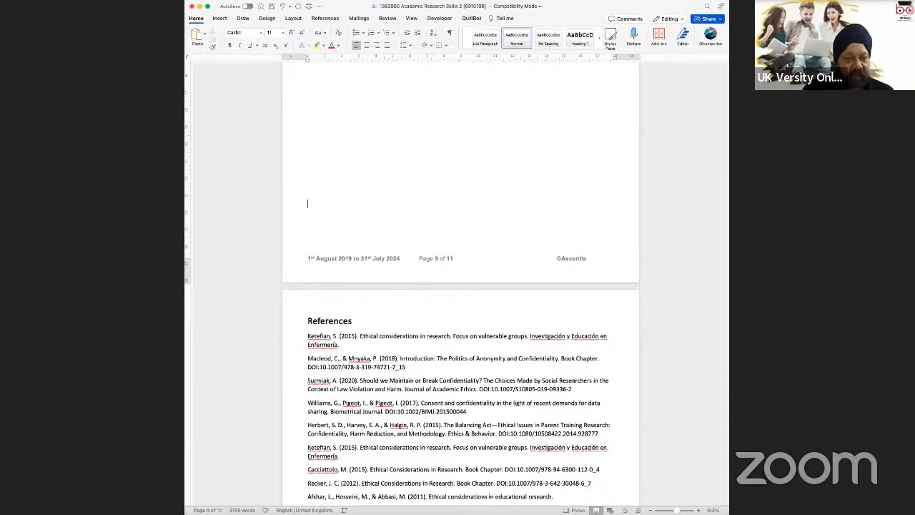
scroll(368, 211, "up", 5)
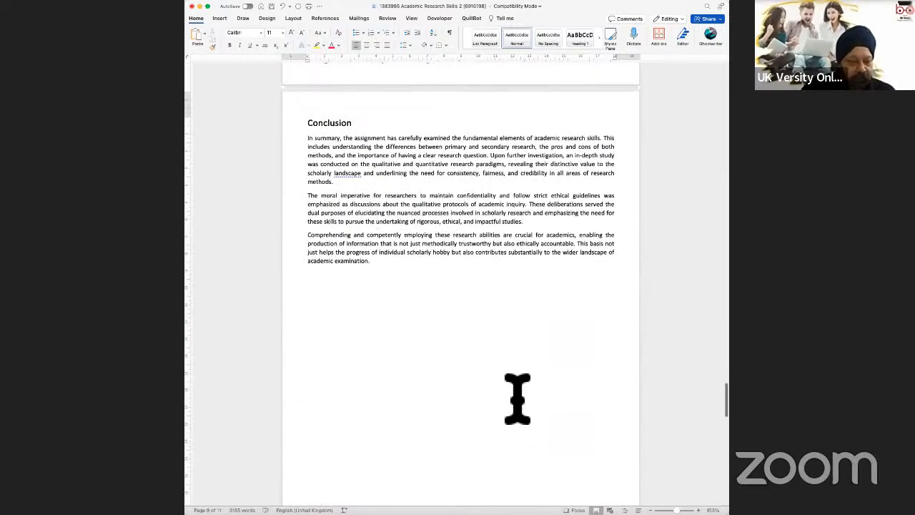
scroll(517, 397, "down", 3)
scroll(517, 397, "down", 5)
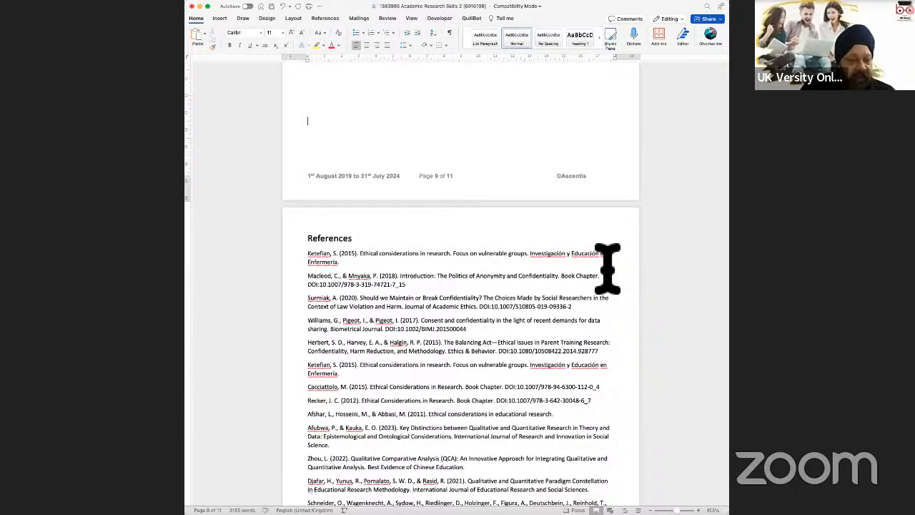
Step: Correct honor to honour and labored to laboured using the spelling suggestions
scroll(607, 269, "up", 12)
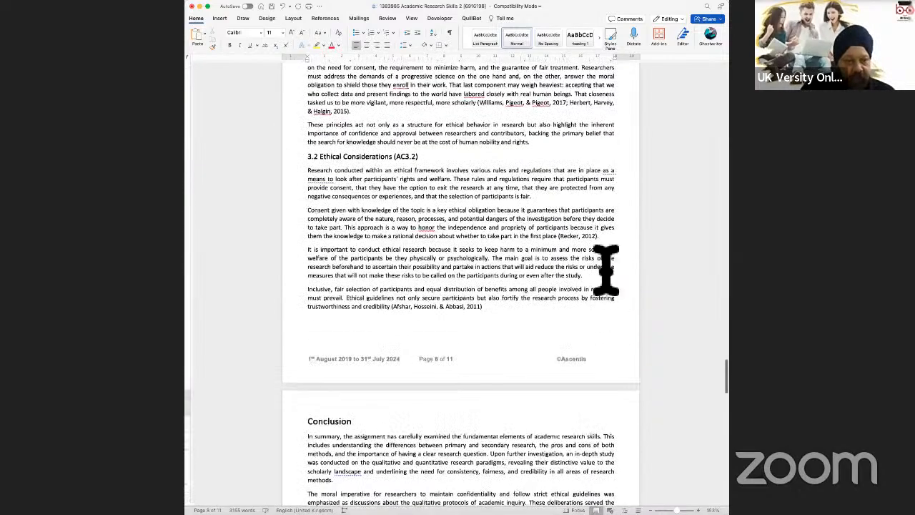
scroll(607, 269, "up", 5)
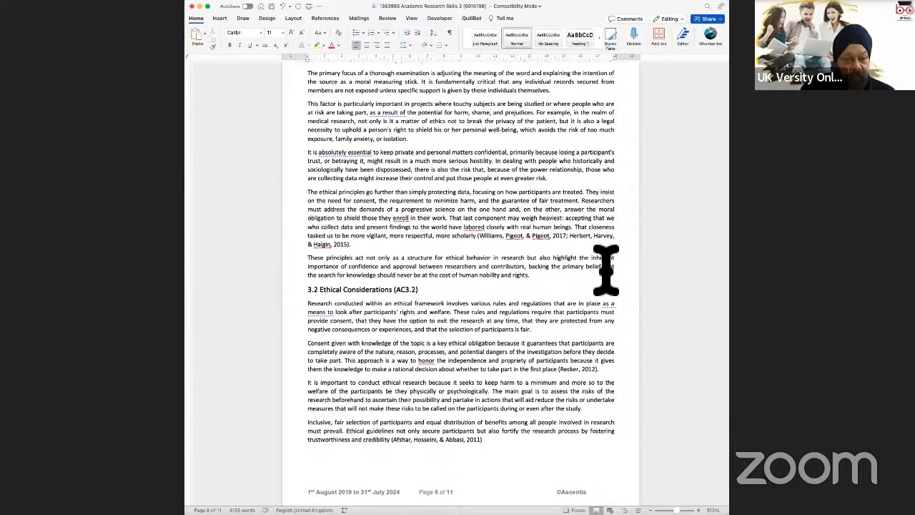
right_click(427, 361)
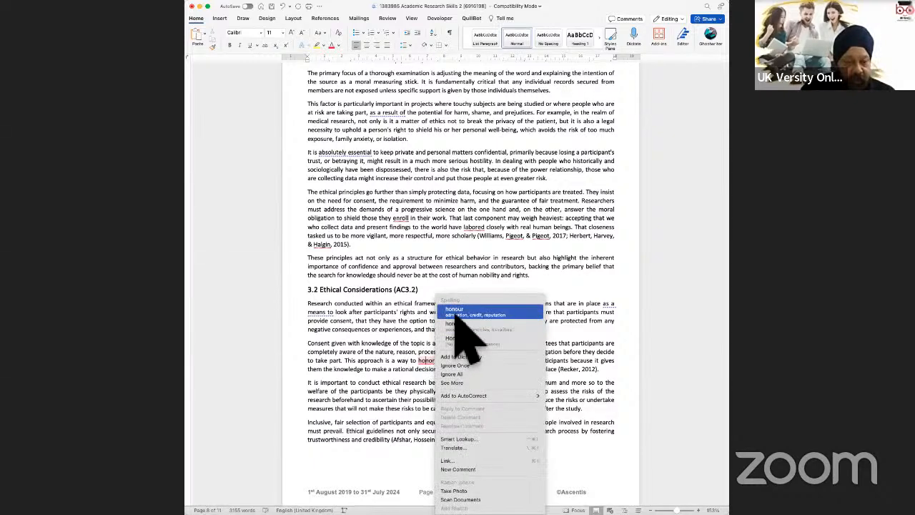
left_click(438, 377)
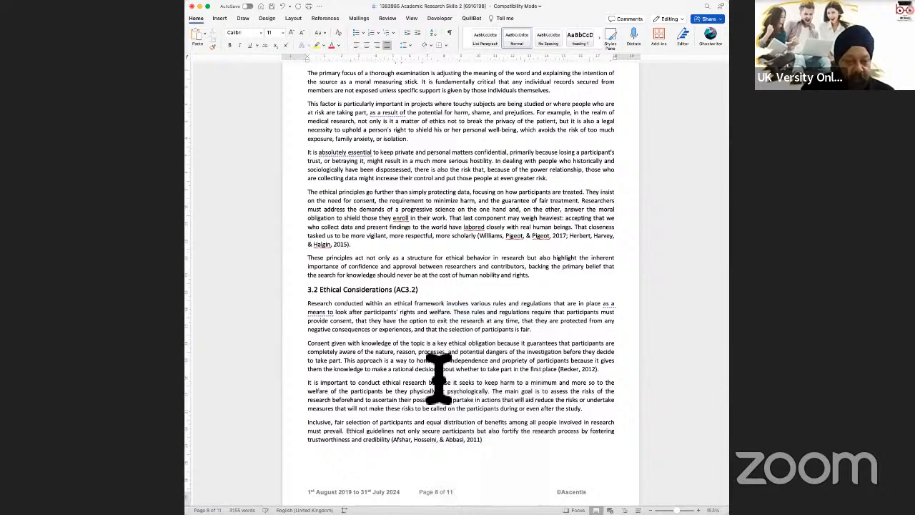
right_click(472, 236)
left_click(408, 285)
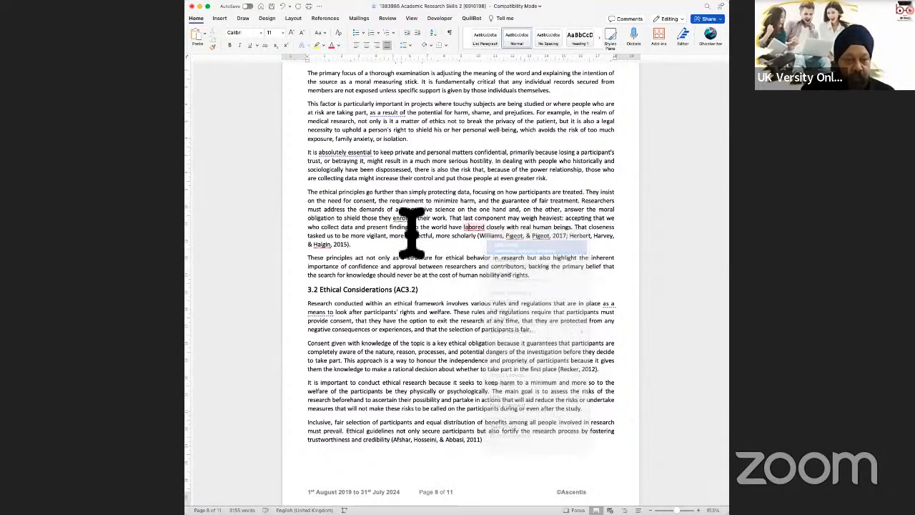
right_click(400, 218)
left_click(433, 242)
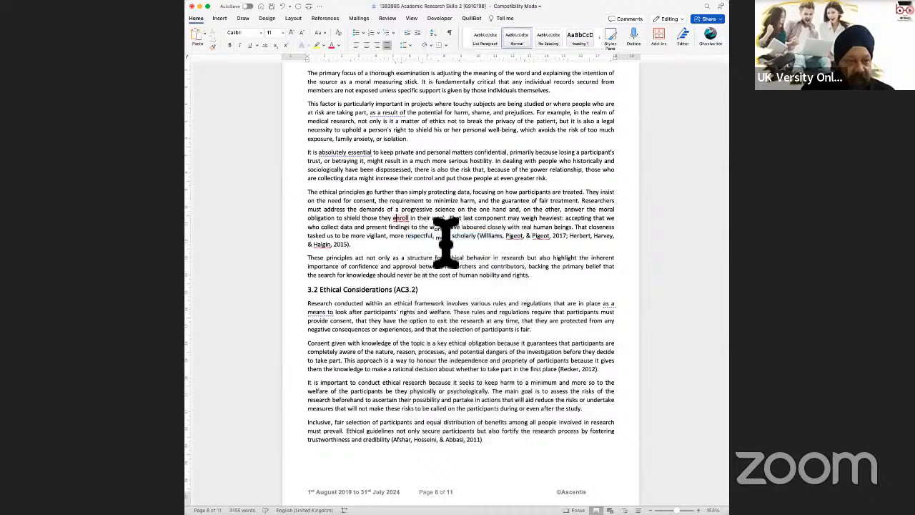
Step: Correct skillful to the British spelling skilful
scroll(444, 241, "up", 10)
scroll(437, 238, "up", 8)
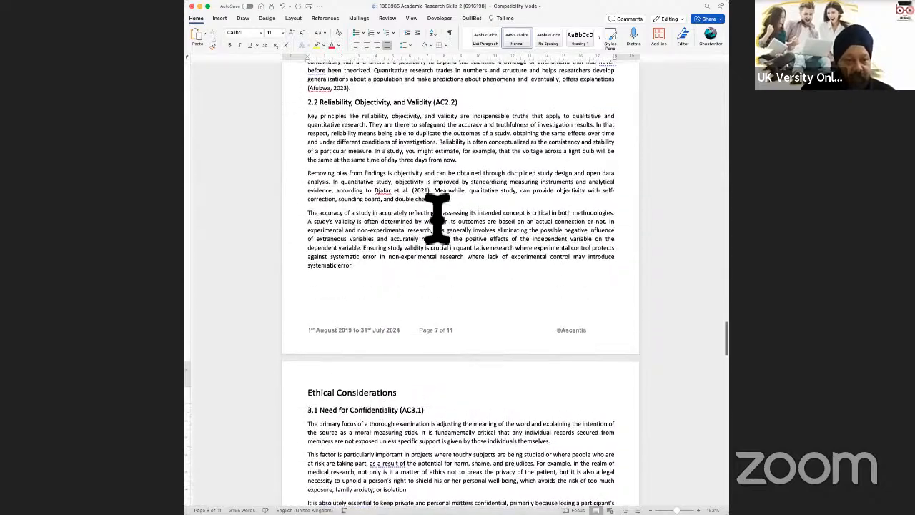
scroll(436, 223, "up", 7)
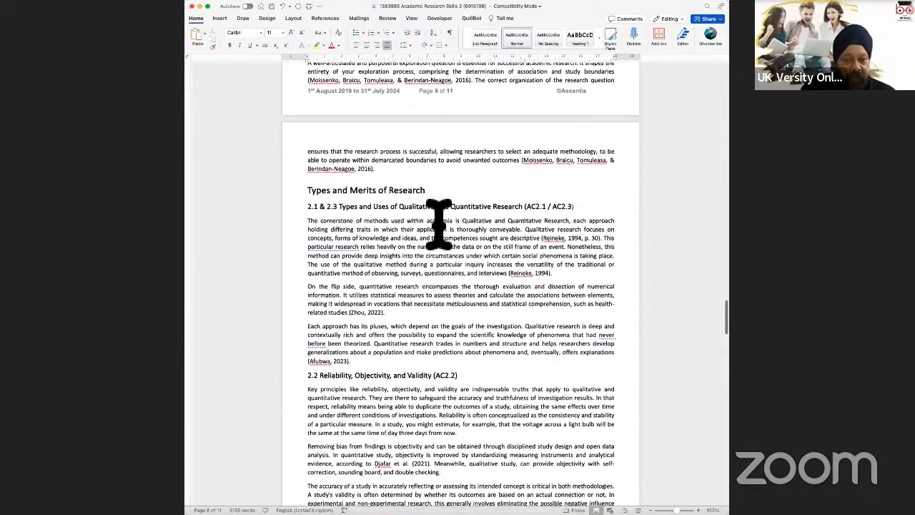
scroll(440, 225, "up", 4)
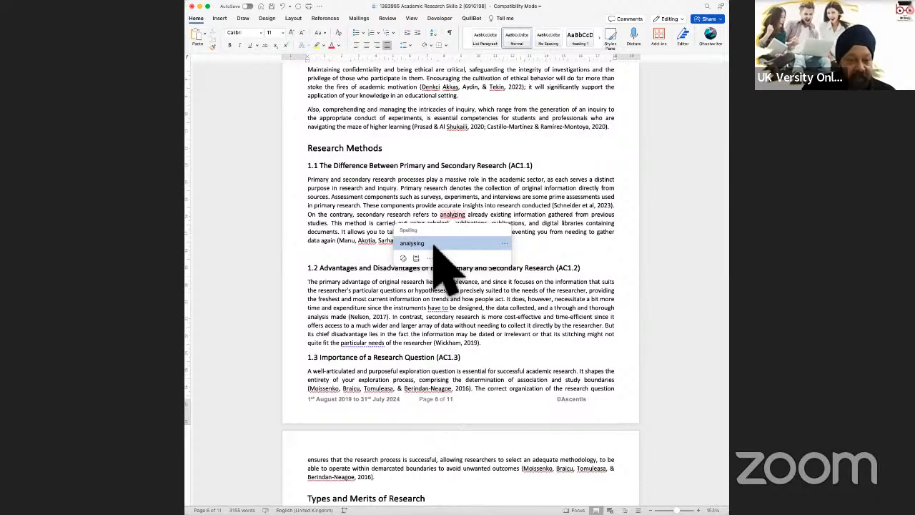
scroll(437, 256, "up", 6)
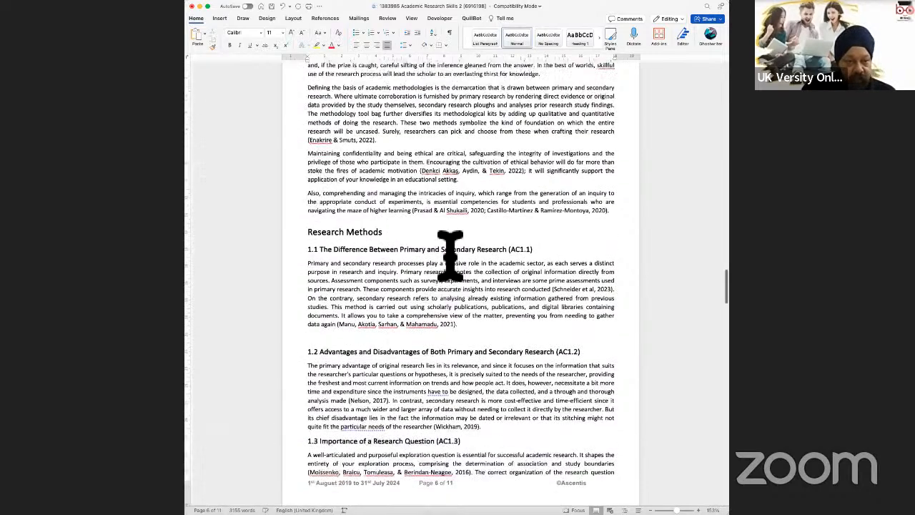
scroll(475, 254, "up", 4)
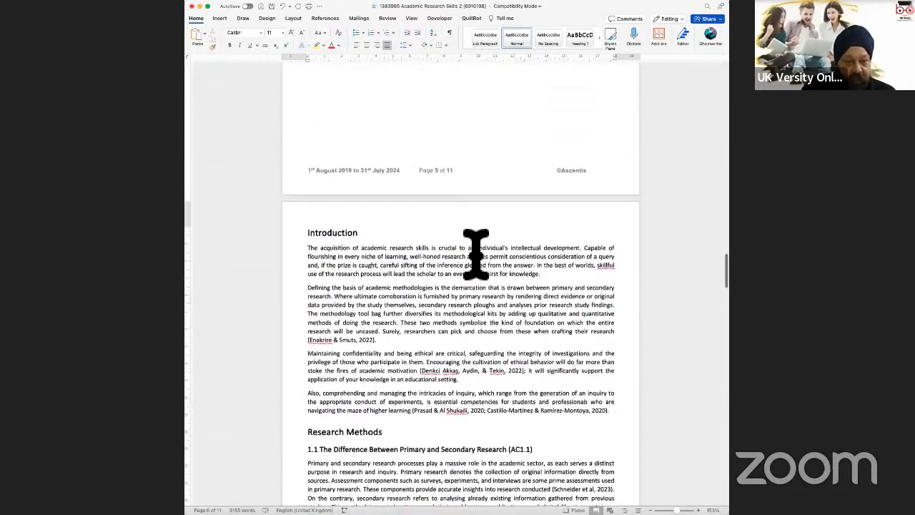
scroll(644, 288, "up", 2)
right_click(609, 273)
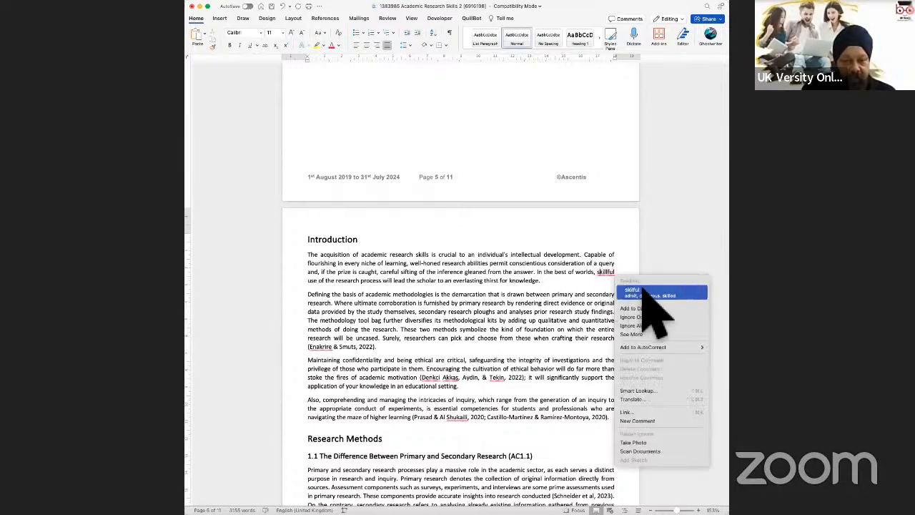
left_click(608, 293)
scroll(605, 294, "up", 11)
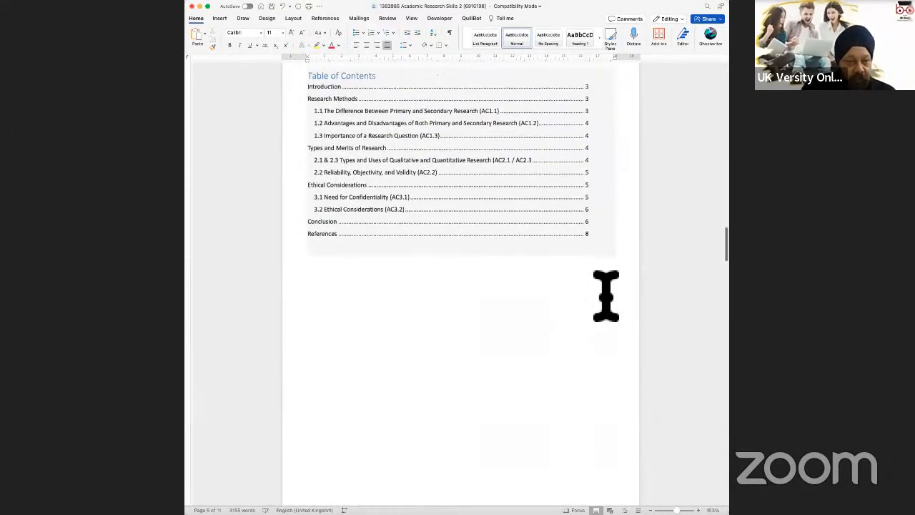
scroll(606, 294, "down", 15)
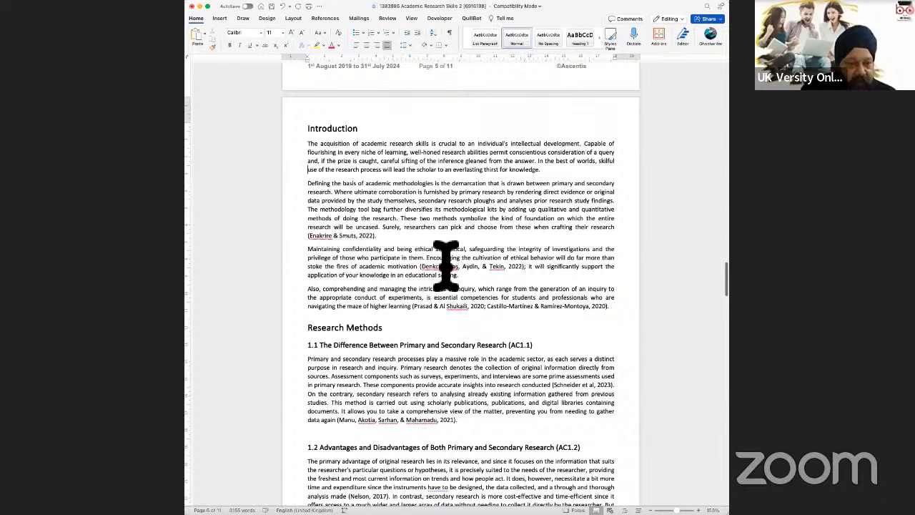
scroll(523, 339, "down", 7)
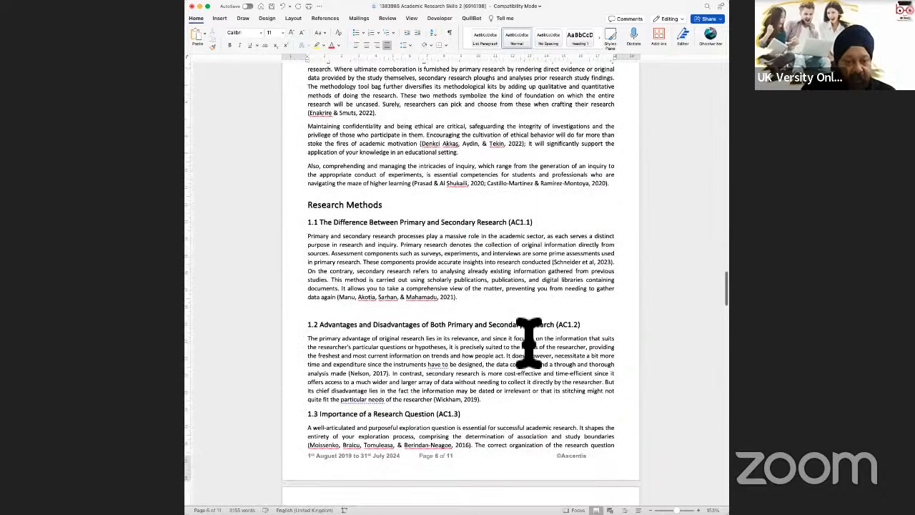
scroll(538, 357, "down", 6)
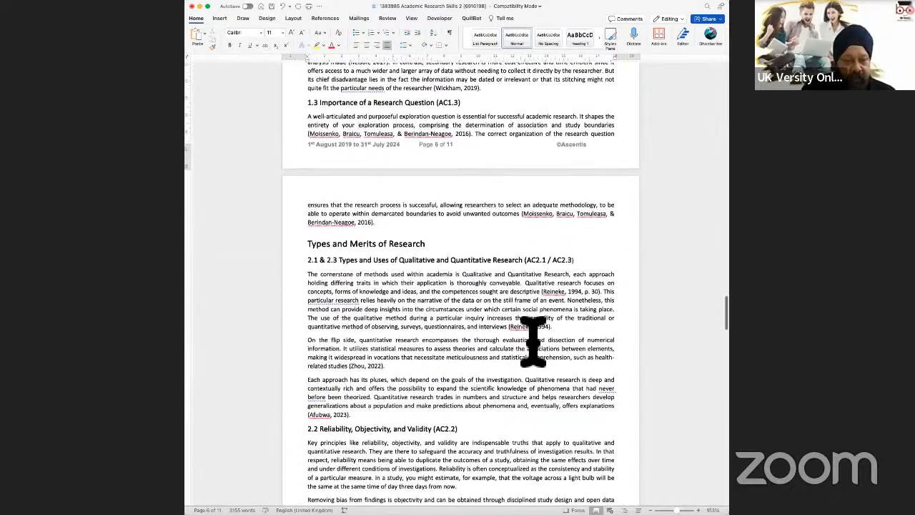
scroll(508, 345, "down", 3)
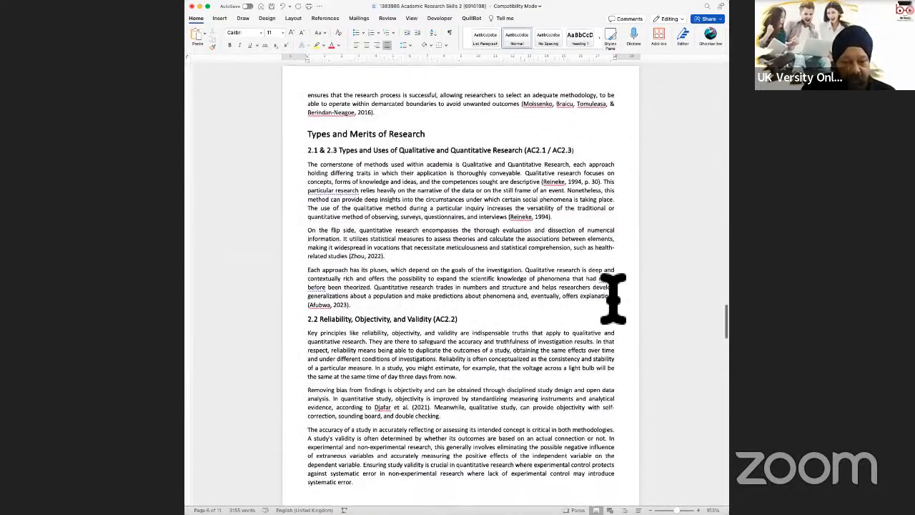
scroll(587, 339, "down", 6)
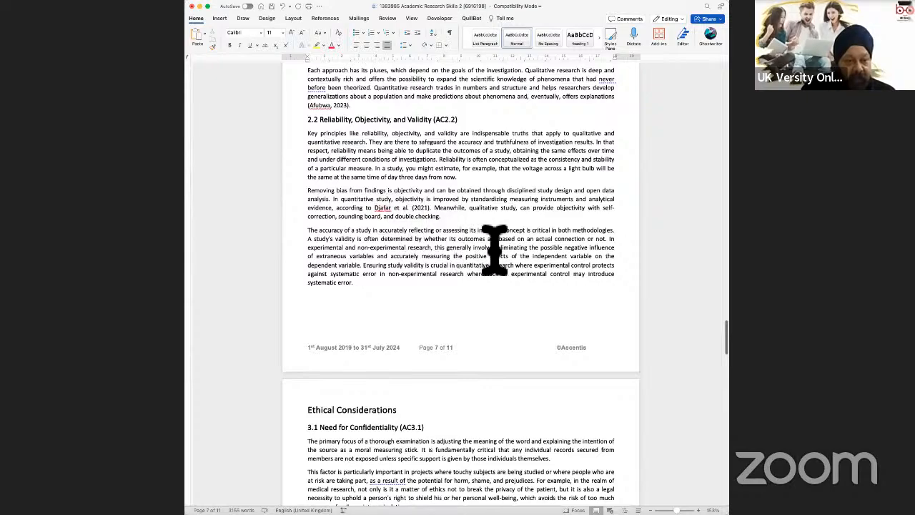
scroll(494, 250, "down", 7)
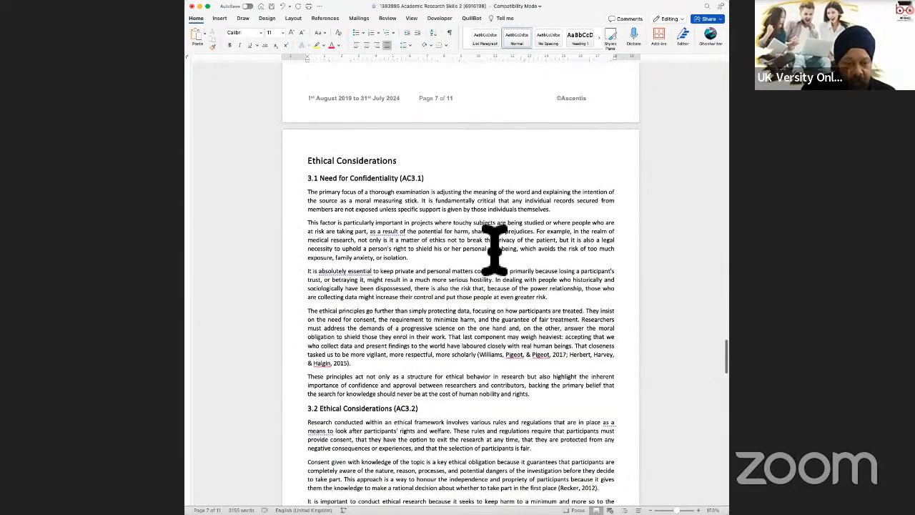
scroll(494, 250, "down", 10)
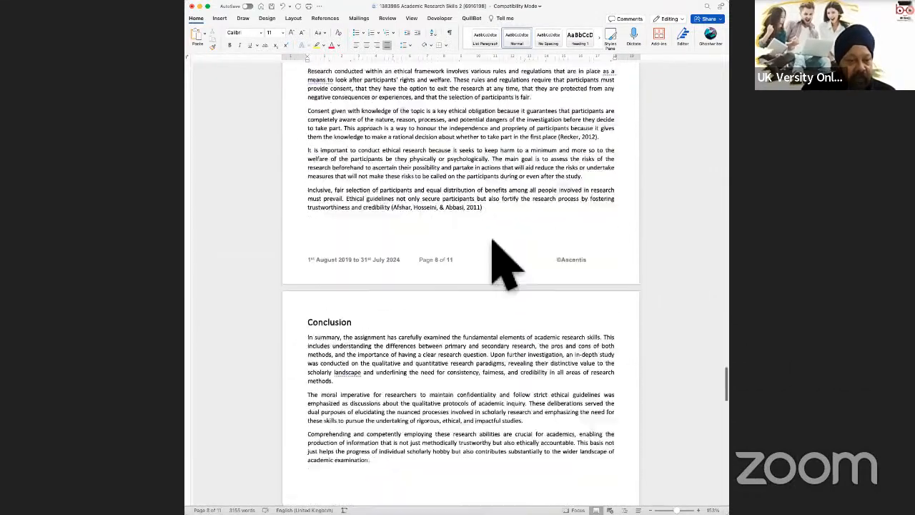
scroll(494, 250, "down", 15)
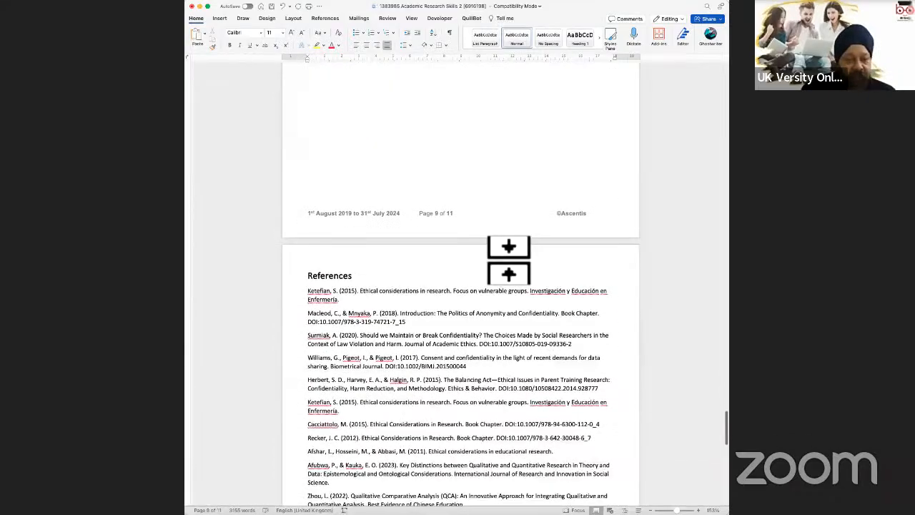
scroll(515, 256, "down", 16)
scroll(518, 256, "up", 20)
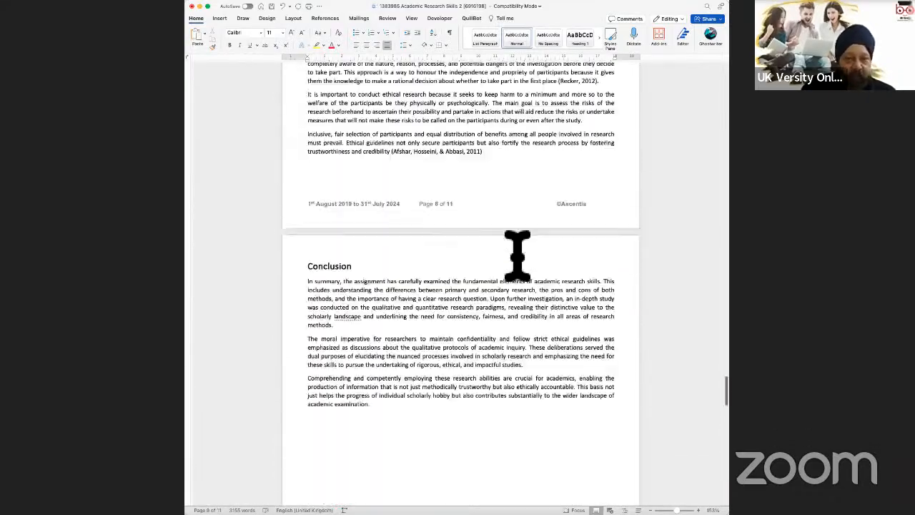
scroll(517, 255, "up", 20)
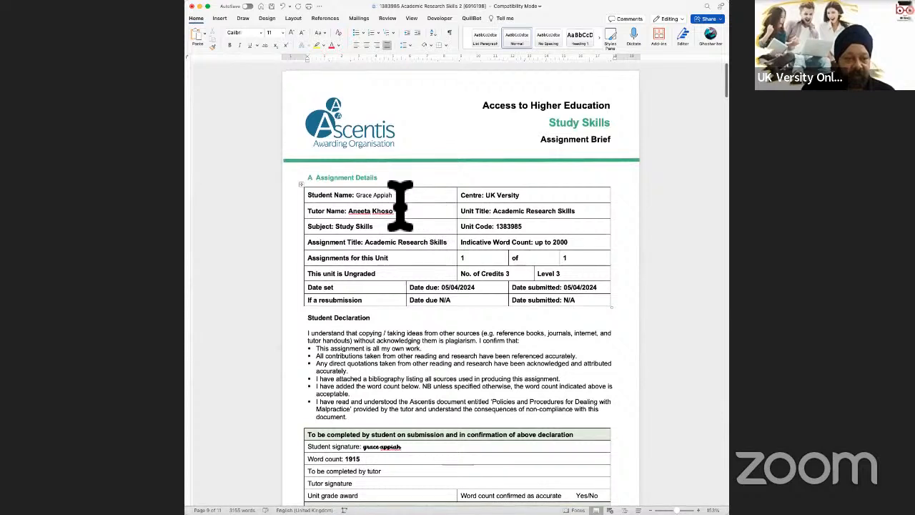
Step: Highlight the student's name in the Student Name cell of the details table
left_click_drag(394, 196, 368, 197)
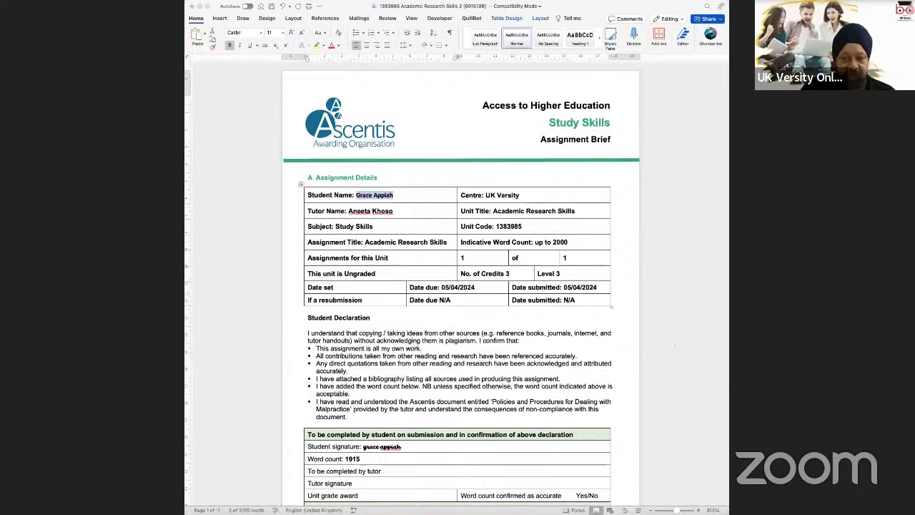
Step: Look over the brief and put the cursor in the 2nd-submission comments box
scroll(604, 356, "down", 3)
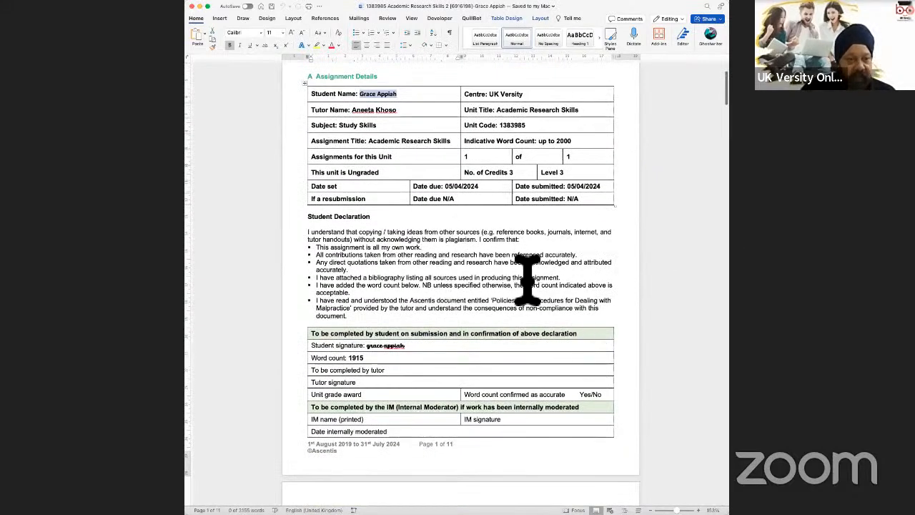
scroll(527, 279, "down", 10)
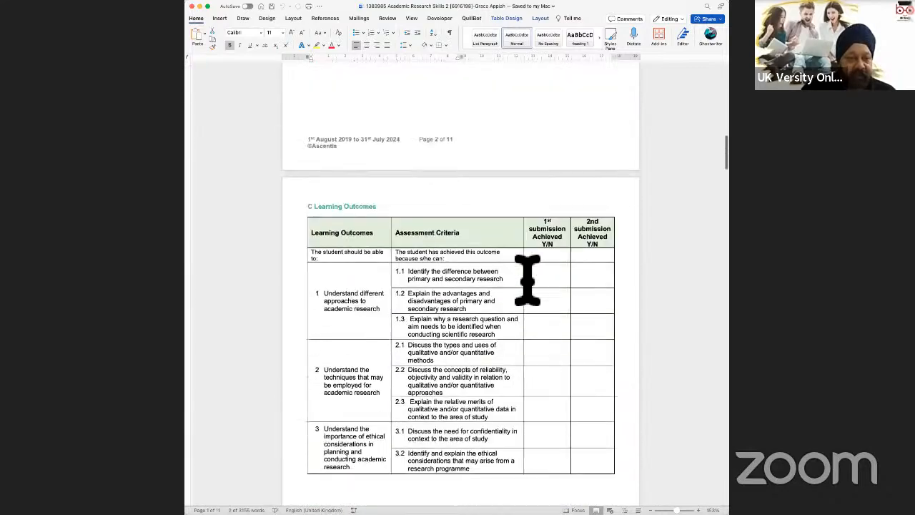
scroll(527, 279, "down", 12)
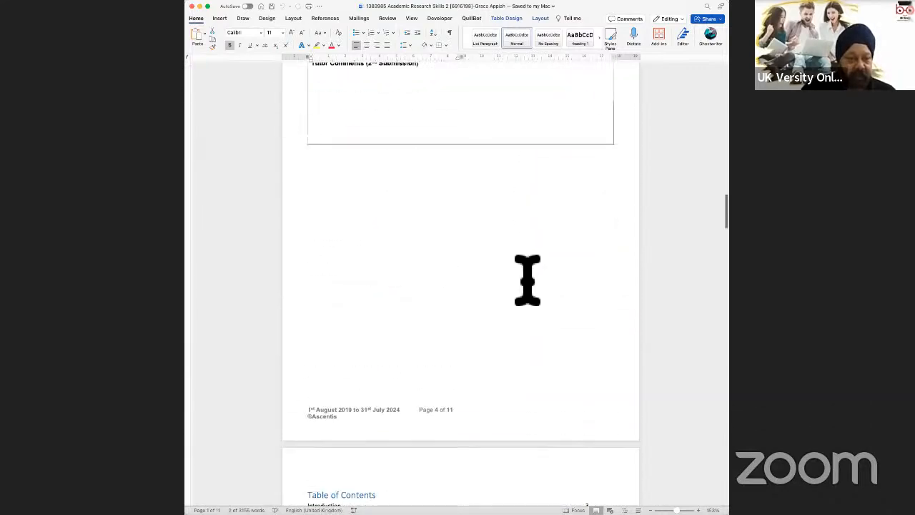
scroll(527, 278, "up", 4)
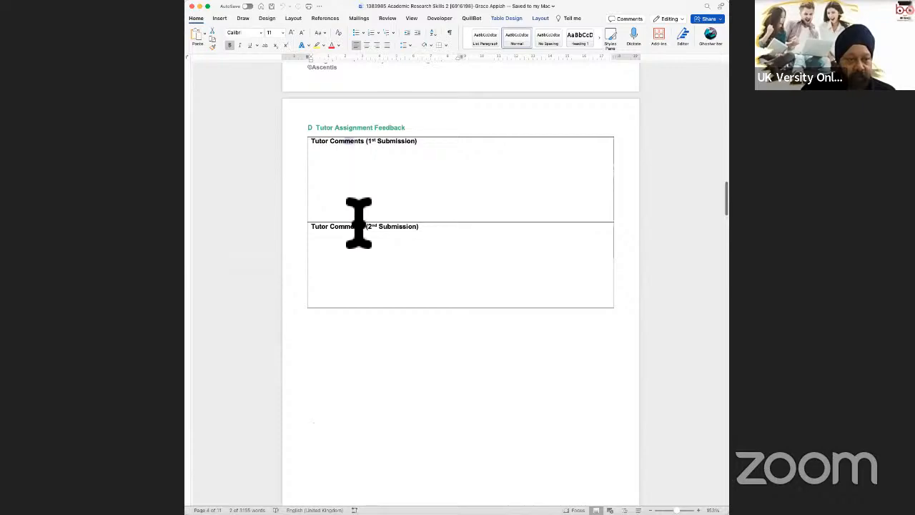
left_click(516, 266)
Step: Stretch the green divider under the Ascentis header across the full page width
scroll(518, 270, "down", 3)
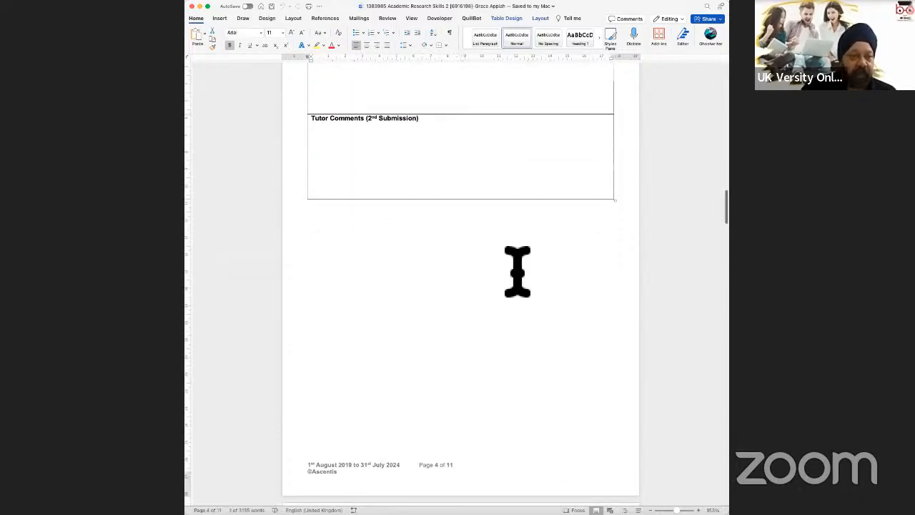
scroll(517, 272, "down", 10)
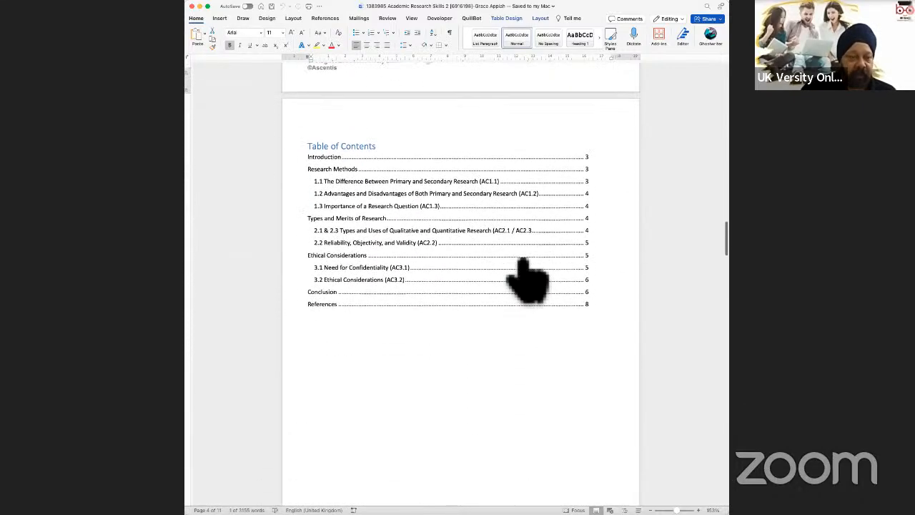
scroll(517, 272, "down", 15)
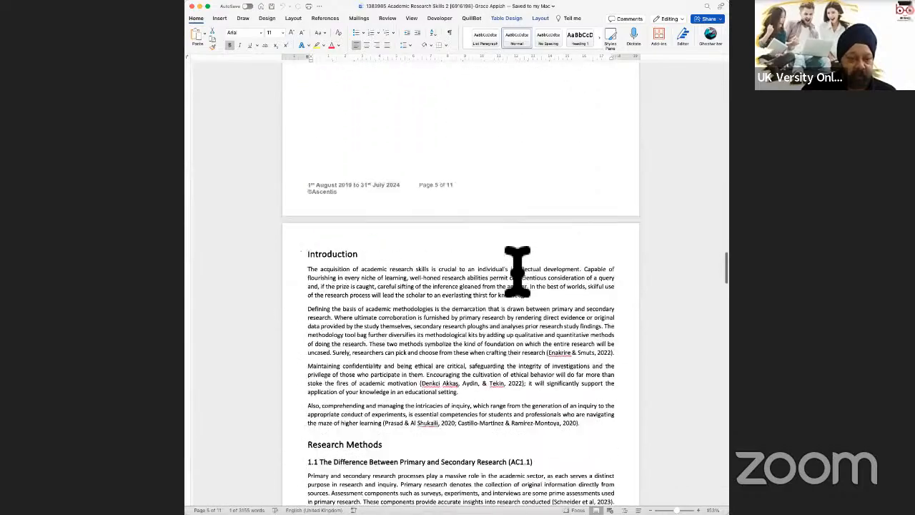
scroll(517, 271, "up", 20)
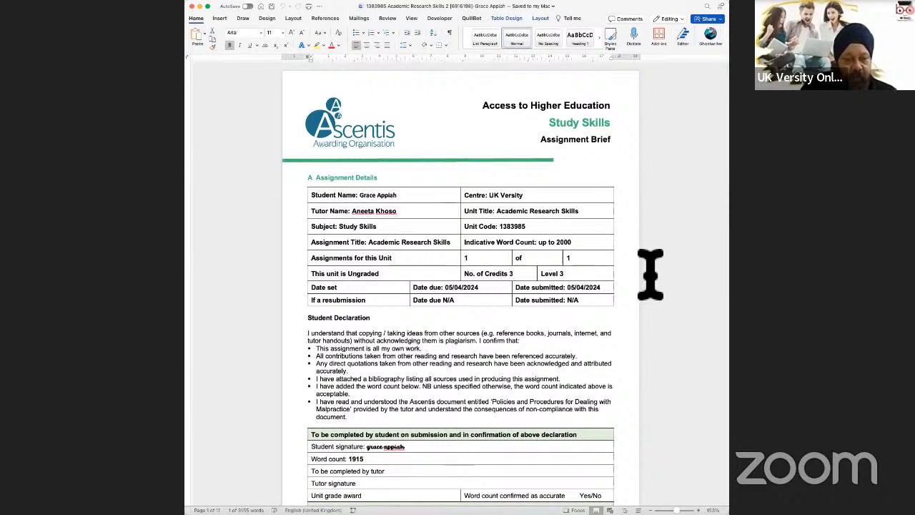
left_click_drag(467, 175, 546, 174)
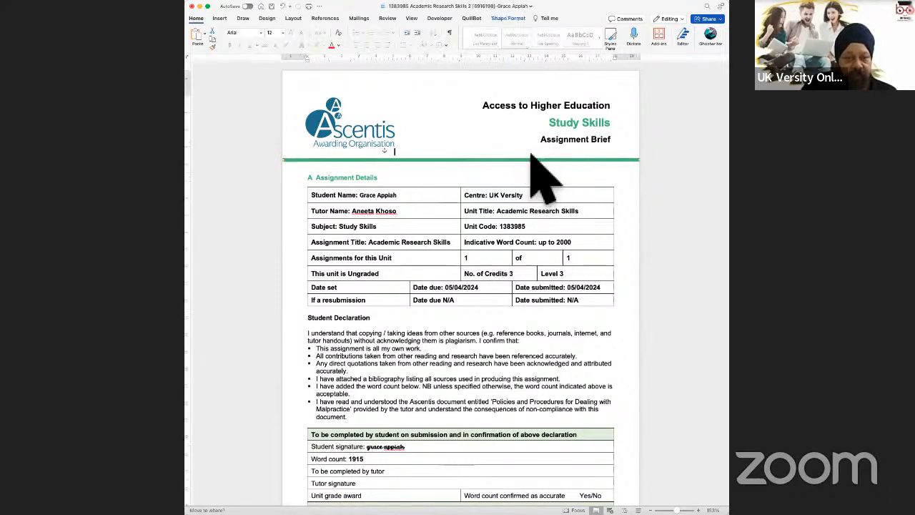
left_click(688, 218)
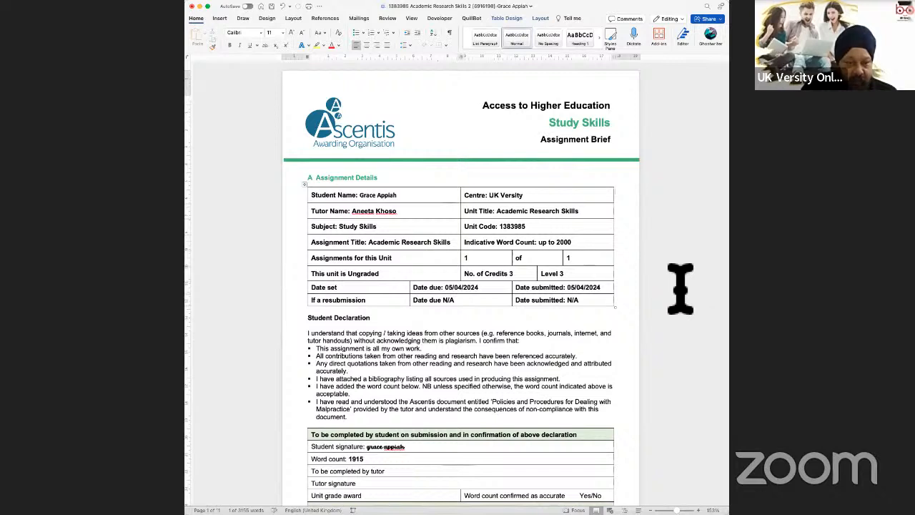